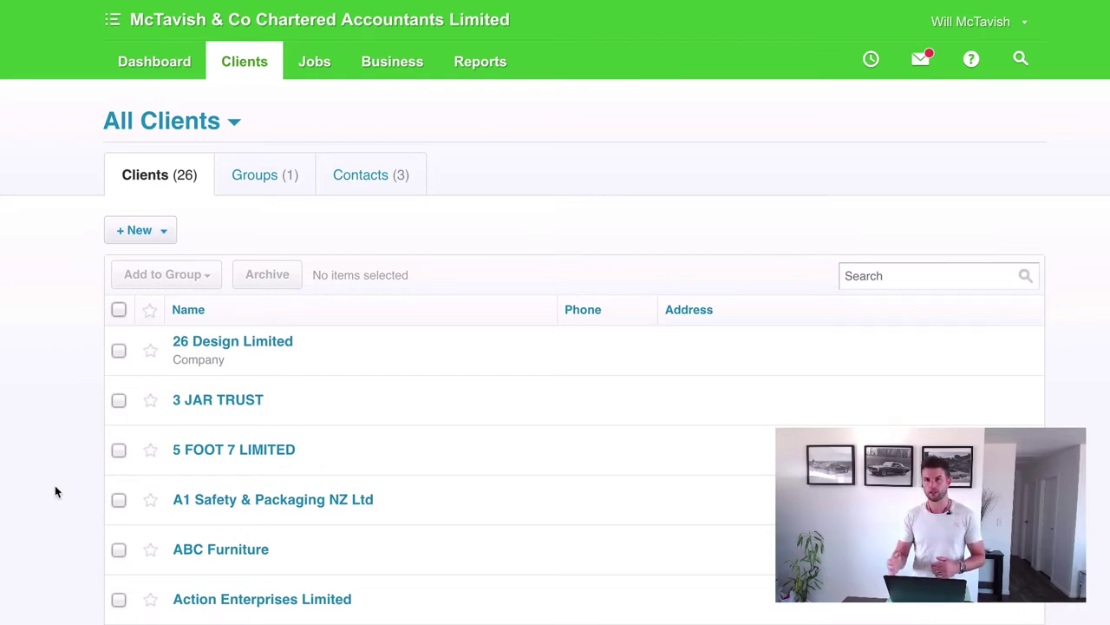
{"action": "scroll", "coordinate": [136, 292], "scroll_direction": "down", "scroll_amount": 3}
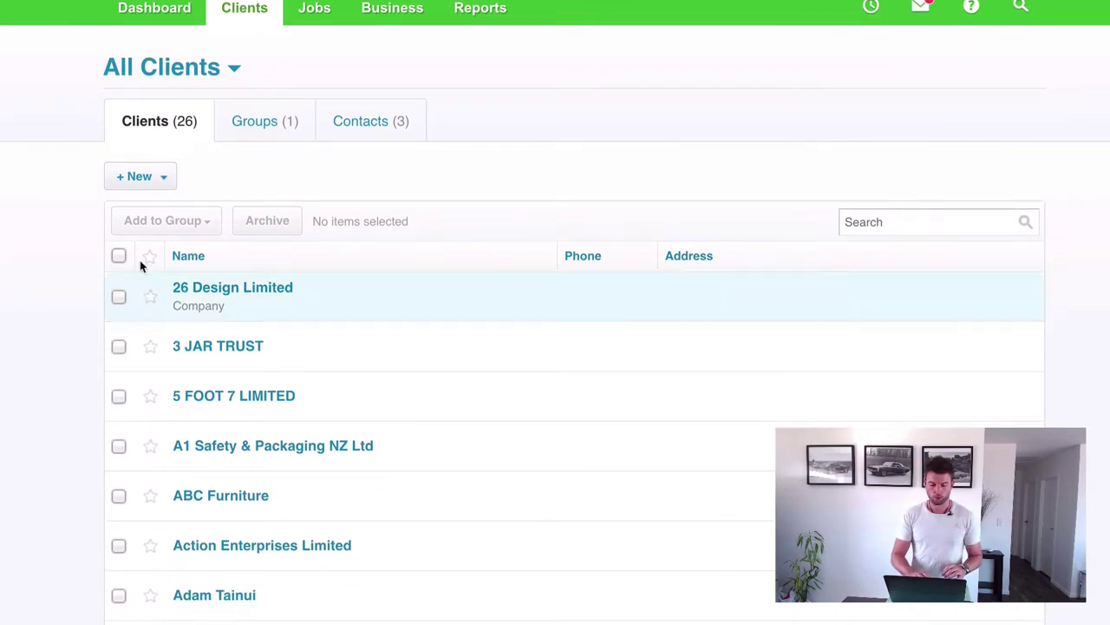
{"action": "scroll", "coordinate": [92, 426], "scroll_direction": "down", "scroll_amount": 2}
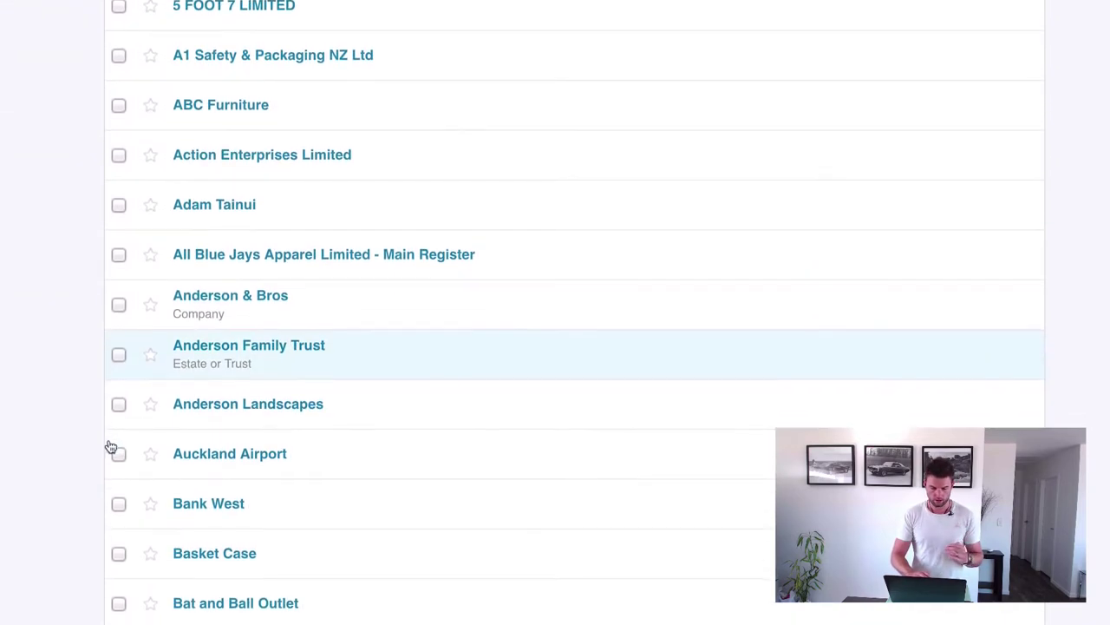
{"action": "left_click", "coordinate": [119, 207]}
{"action": "scroll", "coordinate": [119, 247], "scroll_direction": "down", "scroll_amount": 3}
{"action": "left_click", "coordinate": [119, 414]}
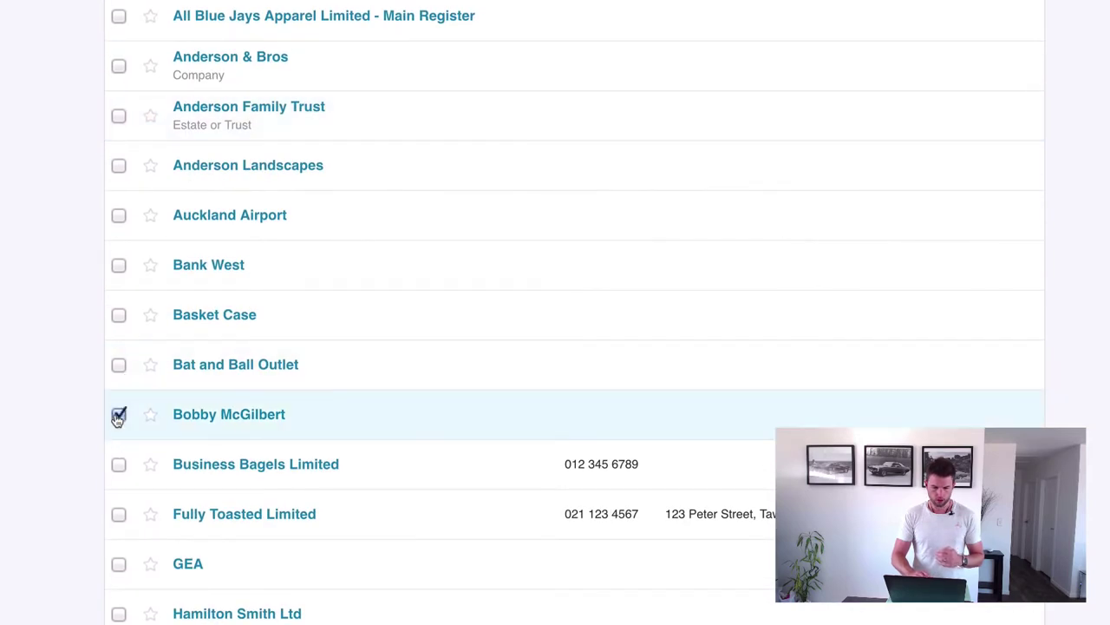
{"action": "scroll", "coordinate": [430, 403], "scroll_direction": "down", "scroll_amount": 4}
{"action": "left_click", "coordinate": [119, 518]}
Scroll back to the top of the list and switch to the Excel import sheet
{"action": "scroll", "coordinate": [72, 390], "scroll_direction": "up", "scroll_amount": 1}
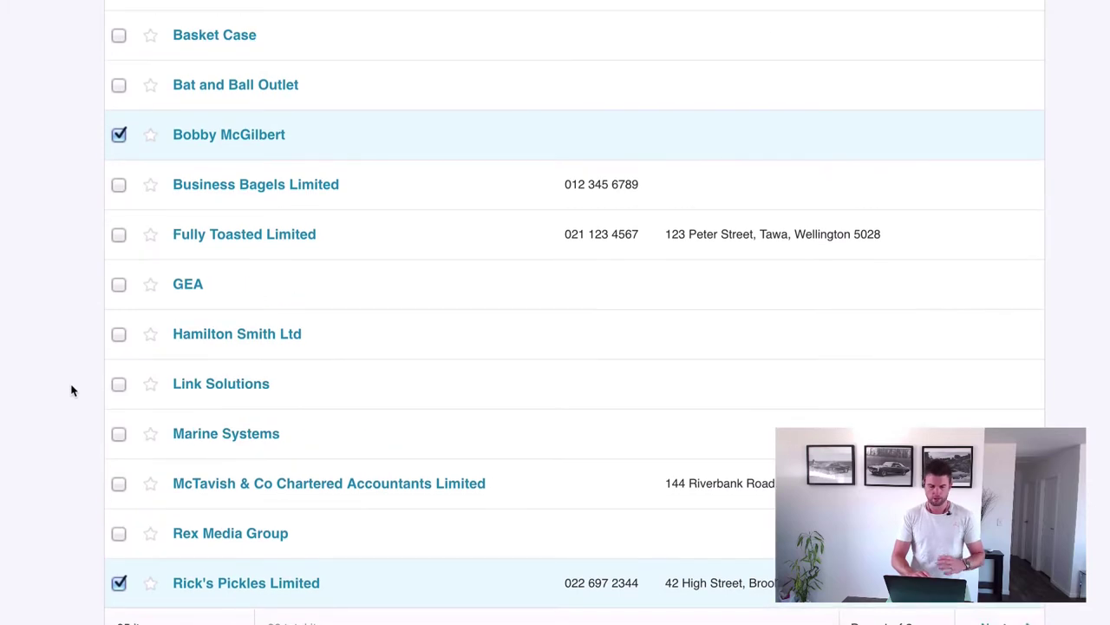
{"action": "scroll", "coordinate": [72, 390], "scroll_direction": "up", "scroll_amount": 7}
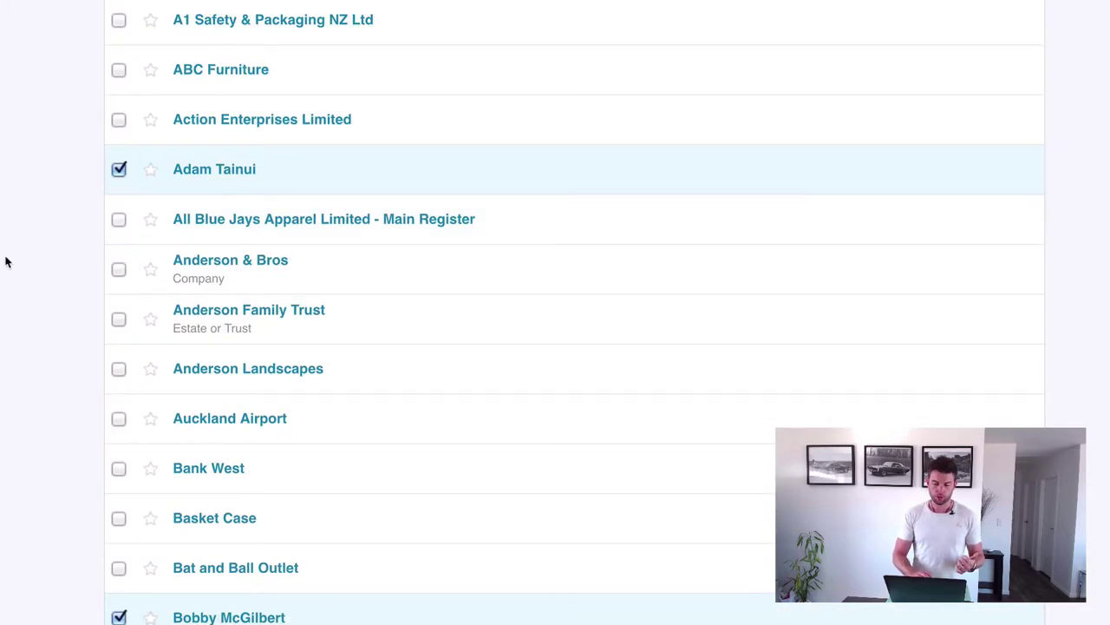
{"action": "key", "text": "ctrl+Left"}
{"action": "left_click", "coordinate": [232, 177]}
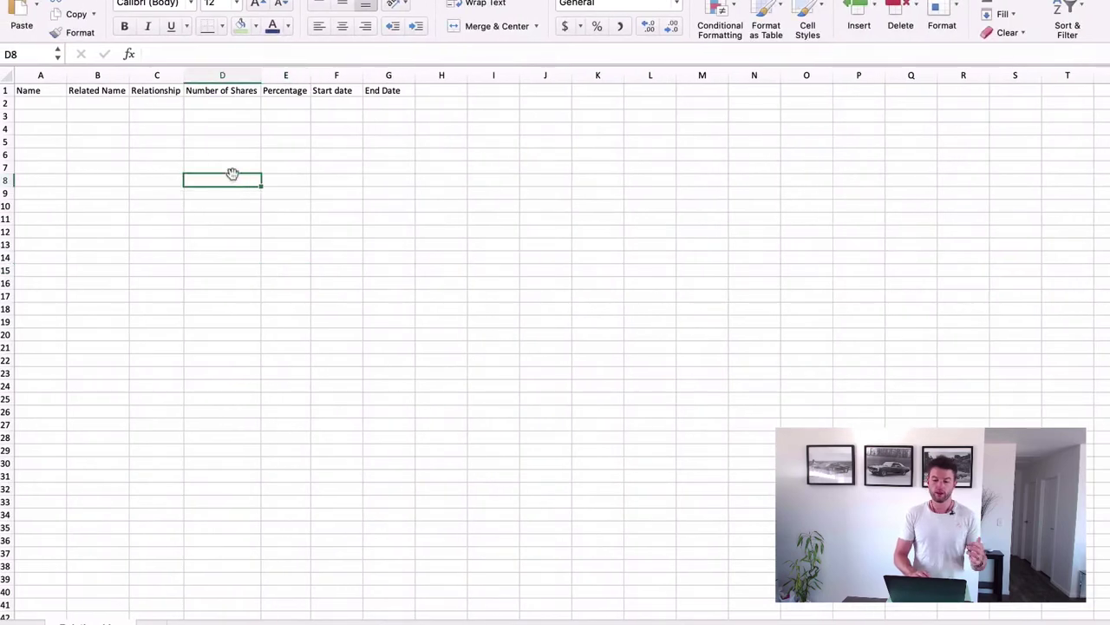
Go over the headers Name, Related Name, Relationship, Number of Shares, Percentage, Start date, End Date
{"action": "left_click", "coordinate": [252, 167]}
{"action": "left_click", "coordinate": [107, 144]}
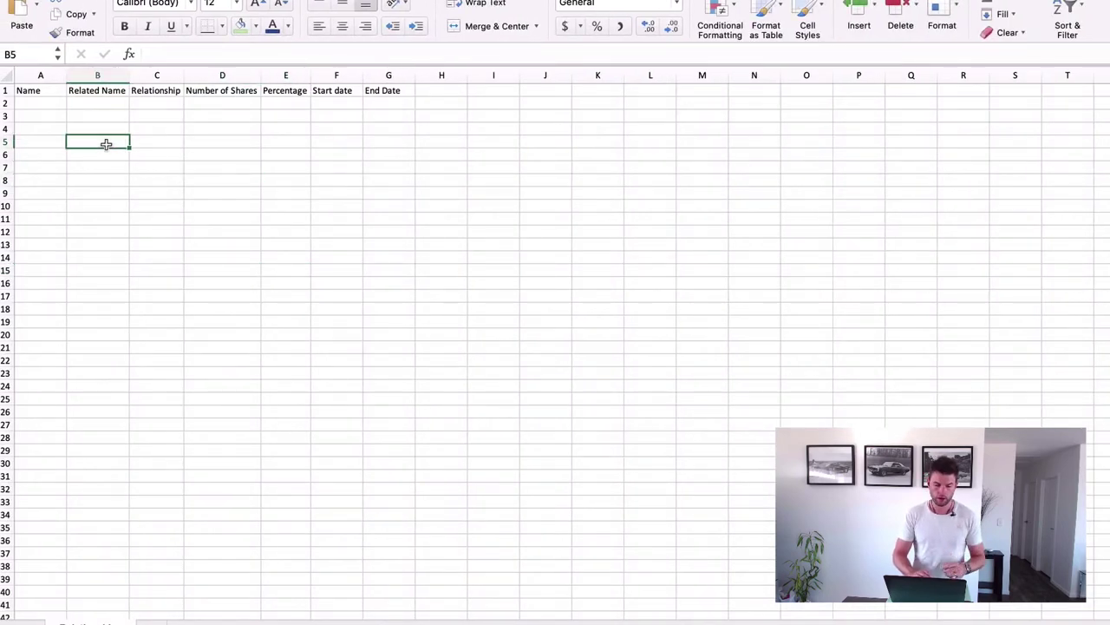
{"action": "left_click", "coordinate": [41, 103]}
{"action": "left_click", "coordinate": [94, 115]}
{"action": "left_click", "coordinate": [164, 117]}
{"action": "left_click", "coordinate": [242, 121]}
{"action": "left_click", "coordinate": [291, 118]}
{"action": "left_click", "coordinate": [346, 119]}
{"action": "left_click", "coordinate": [392, 118]}
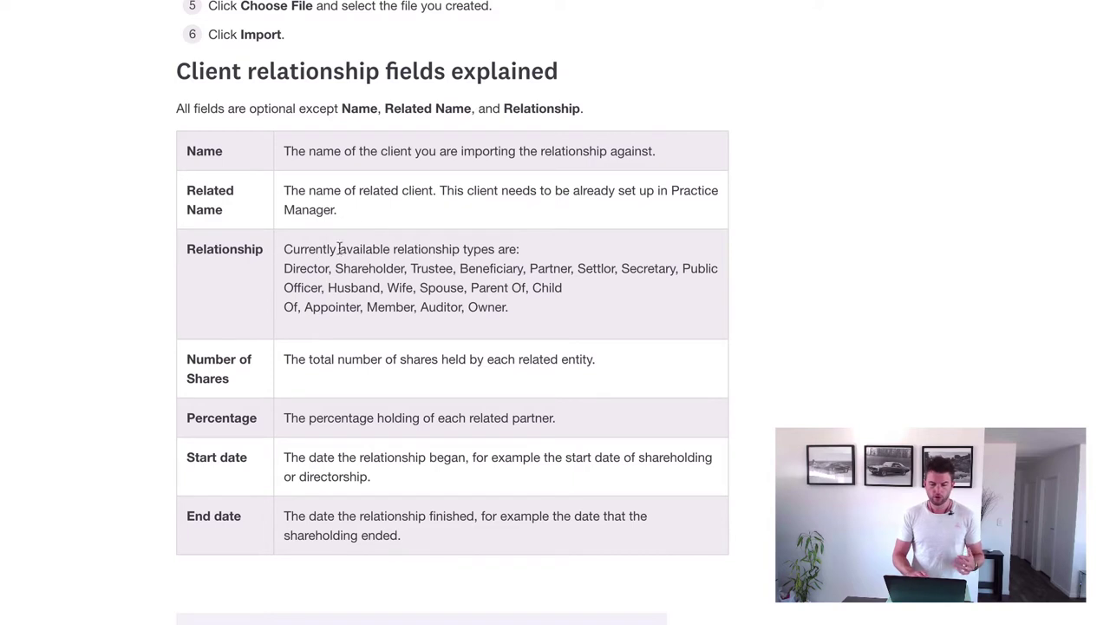
Review the help article's relationship types, highlighting the list and the Wife type, then return to Excel
{"action": "left_click_drag", "start_coordinate": [285, 268], "coordinate": [535, 307]}
{"action": "left_click", "coordinate": [901, 286]}
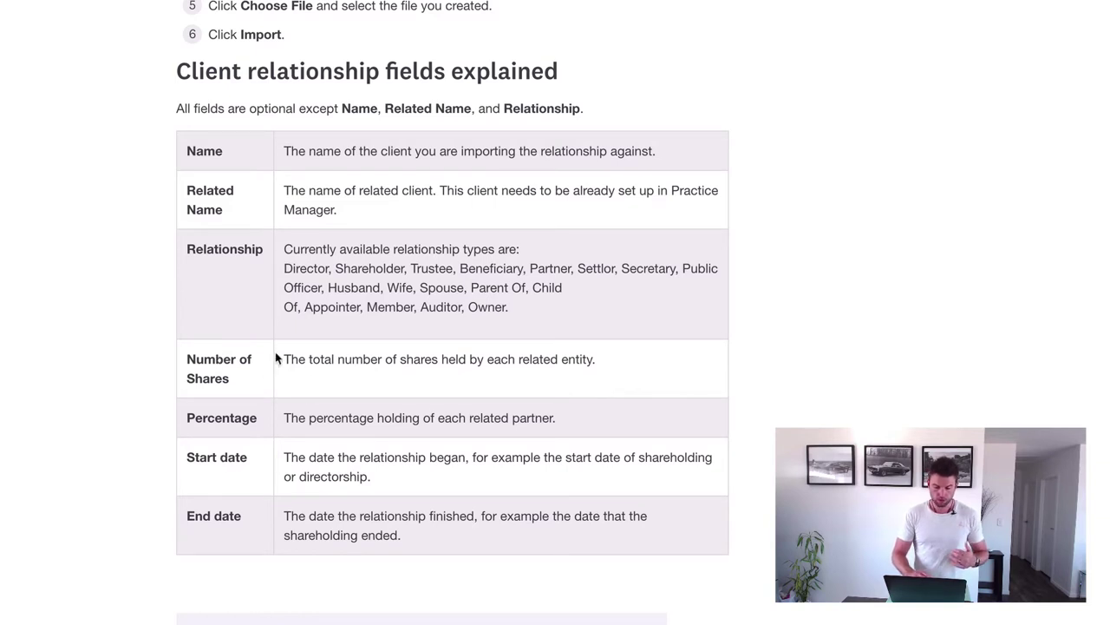
{"action": "left_click_drag", "start_coordinate": [387, 287], "coordinate": [422, 287]}
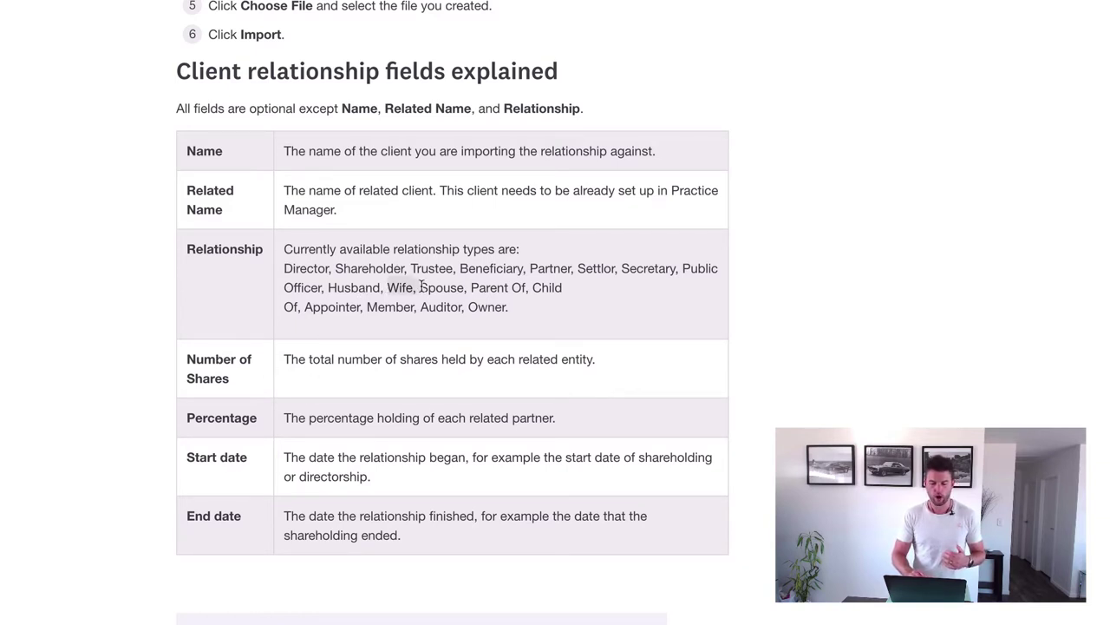
{"action": "left_click_drag", "start_coordinate": [297, 355], "coordinate": [333, 359]}
{"action": "left_click", "coordinate": [503, 364]}
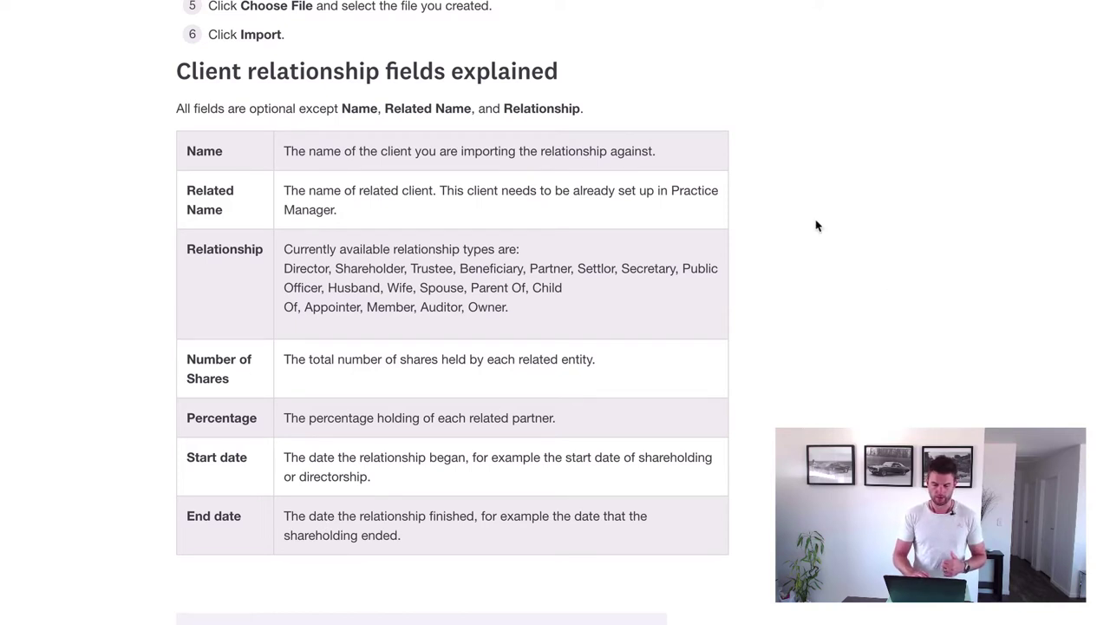
{"action": "key", "text": "ctrl+Left"}
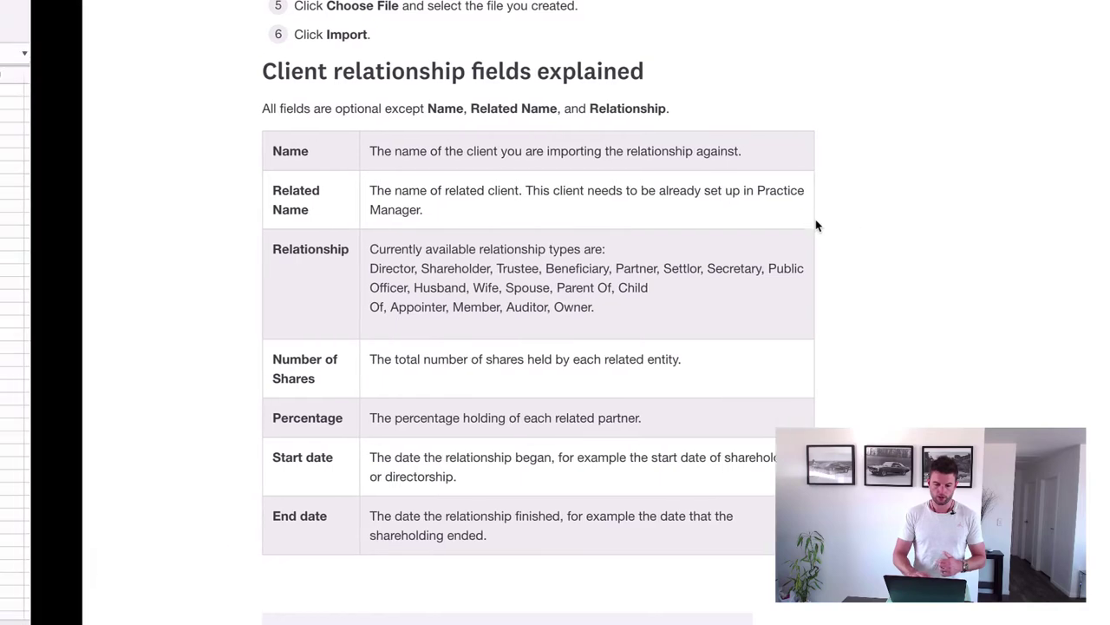
Copy the name Rick's Pickles Limited from the WorkflowMax client list
{"action": "left_click", "coordinate": [37, 100]}
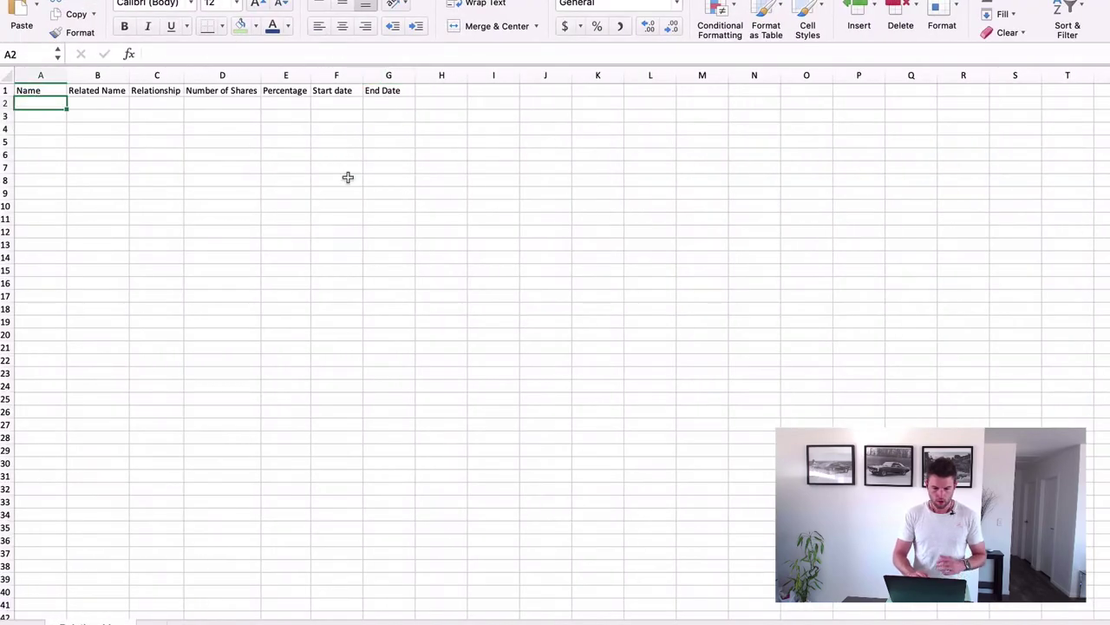
{"action": "key", "text": "ctrl+Right"}
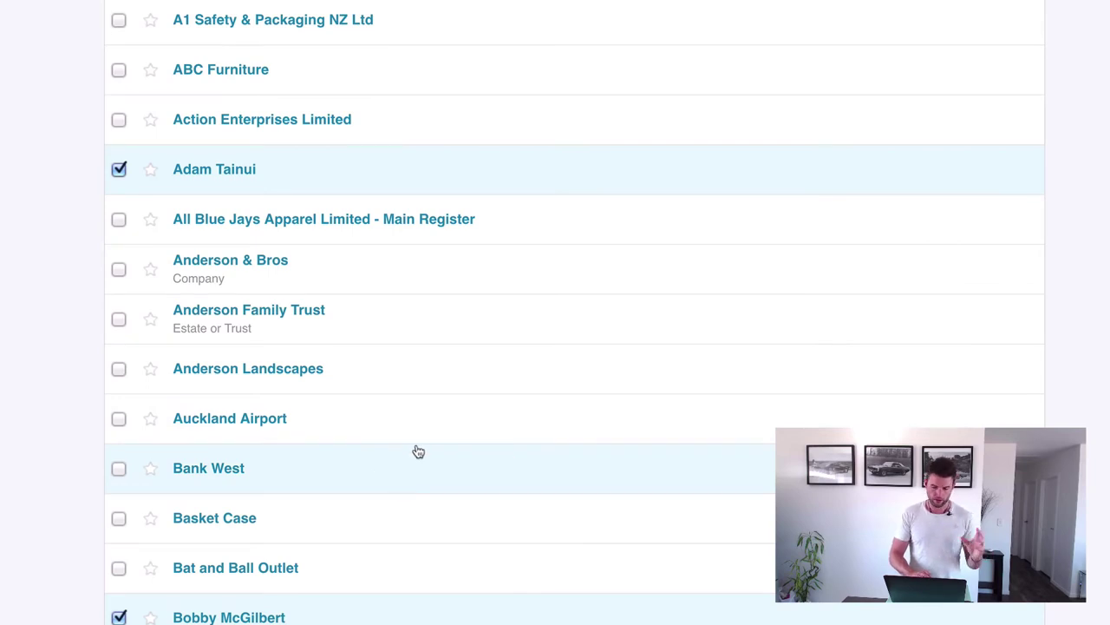
{"action": "scroll", "coordinate": [418, 451], "scroll_direction": "down", "scroll_amount": 6}
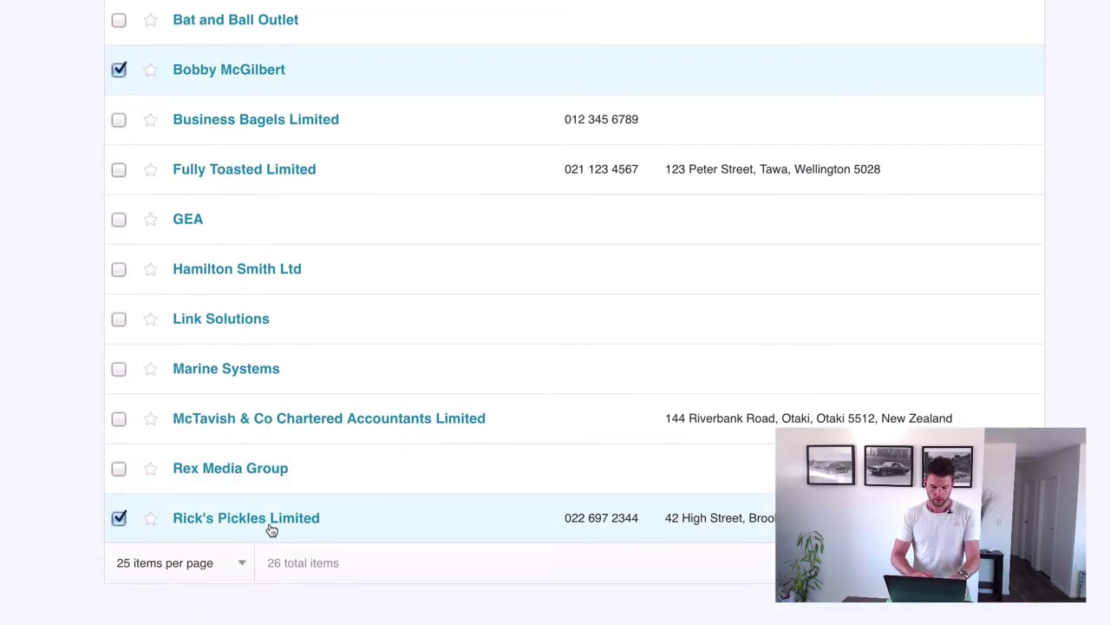
{"action": "left_click_drag", "start_coordinate": [323, 519], "coordinate": [174, 528]}
{"action": "key", "text": "super+c"}
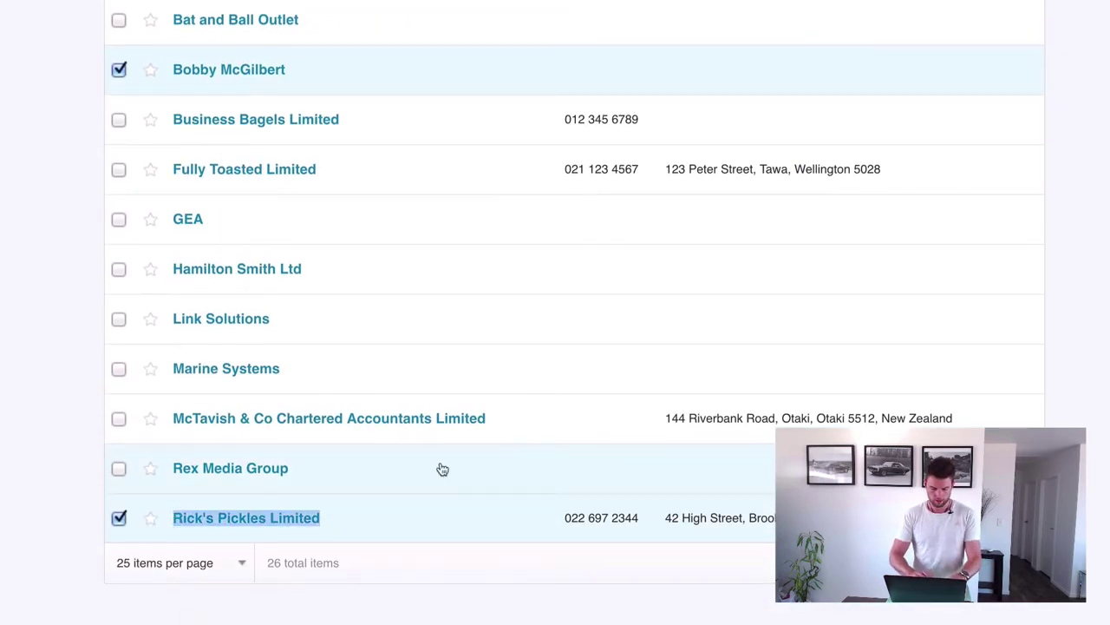
{"action": "key", "text": "ctrl+Left"}
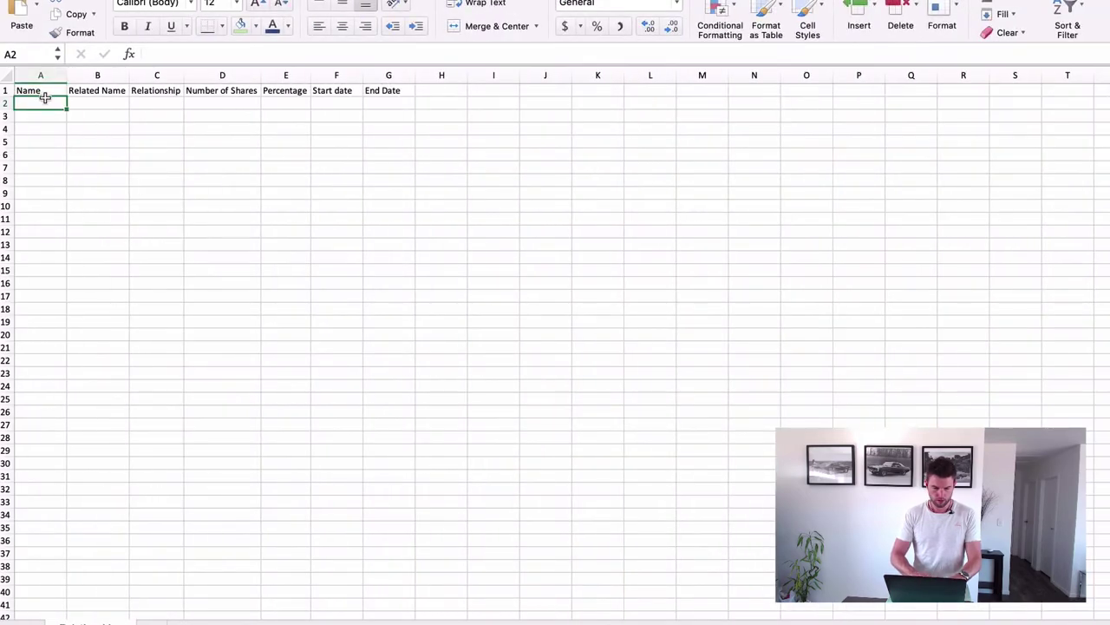
Paste Rick's Pickles Limited into A2 and A3 and autofit column A
{"action": "left_click", "coordinate": [178, 55]}
{"action": "key", "text": "super+v"}
{"action": "key", "text": "Return"}
{"action": "left_click", "coordinate": [178, 55]}
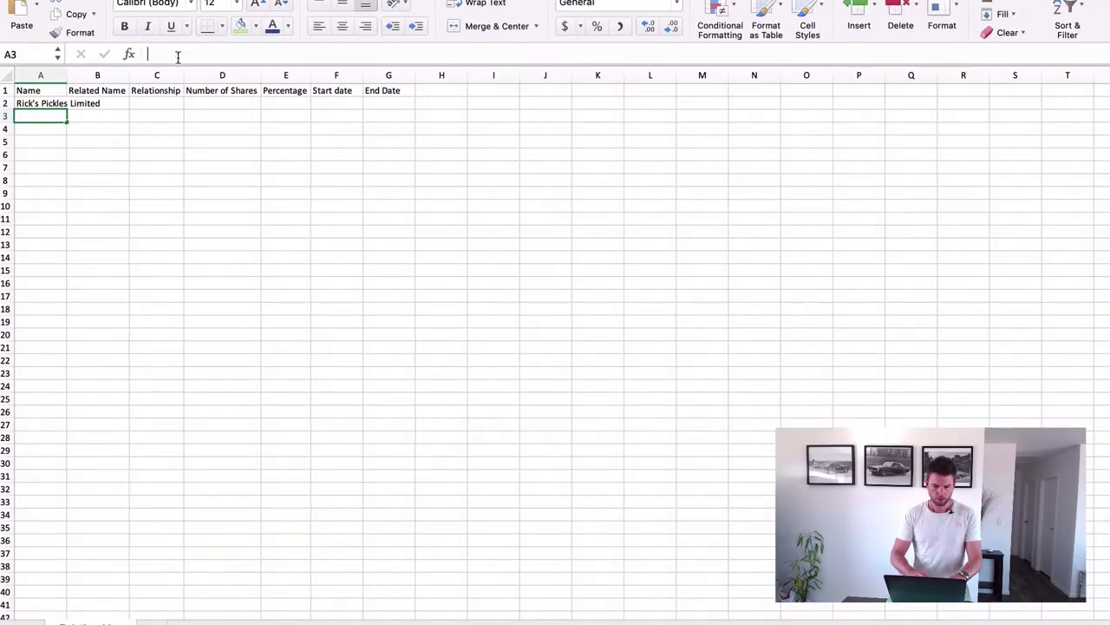
{"action": "key", "text": "super+v"}
{"action": "left_click", "coordinate": [126, 168]}
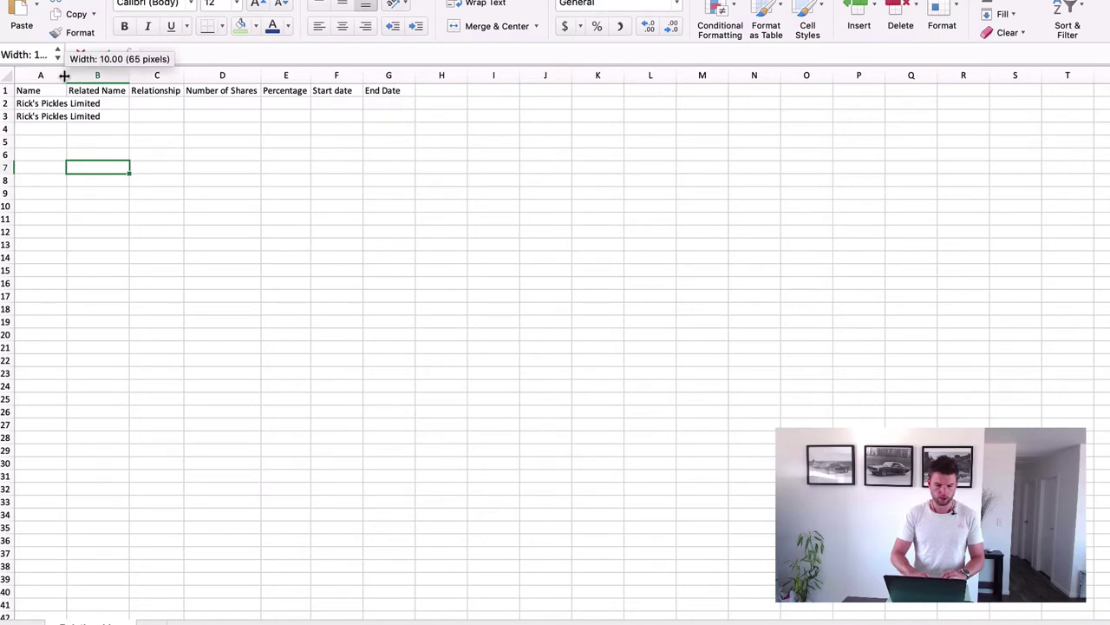
{"action": "double_click", "coordinate": [67, 83]}
{"action": "left_click", "coordinate": [173, 94]}
{"action": "key", "text": "ctrl+Right"}
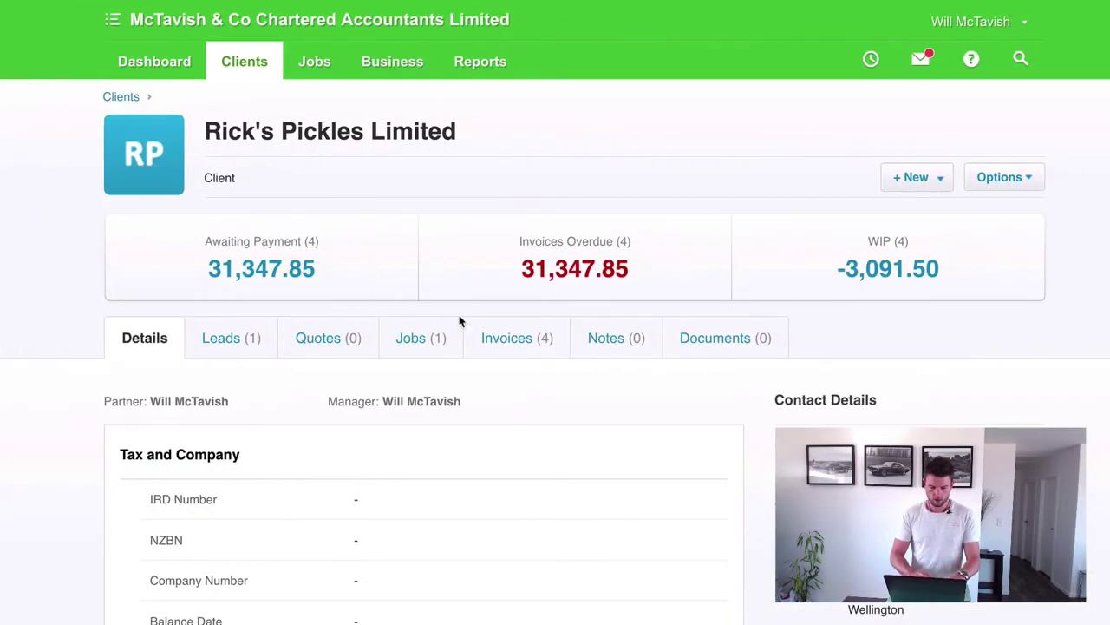
{"action": "scroll", "coordinate": [547, 306], "scroll_direction": "down", "scroll_amount": 2}
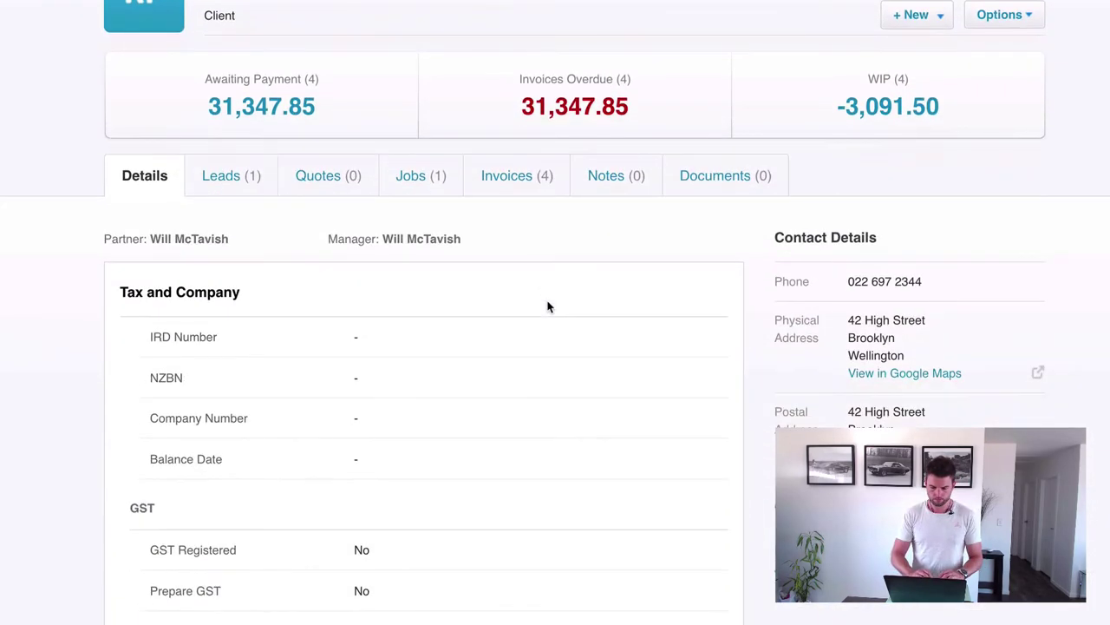
{"action": "scroll", "coordinate": [547, 306], "scroll_direction": "down", "scroll_amount": 3}
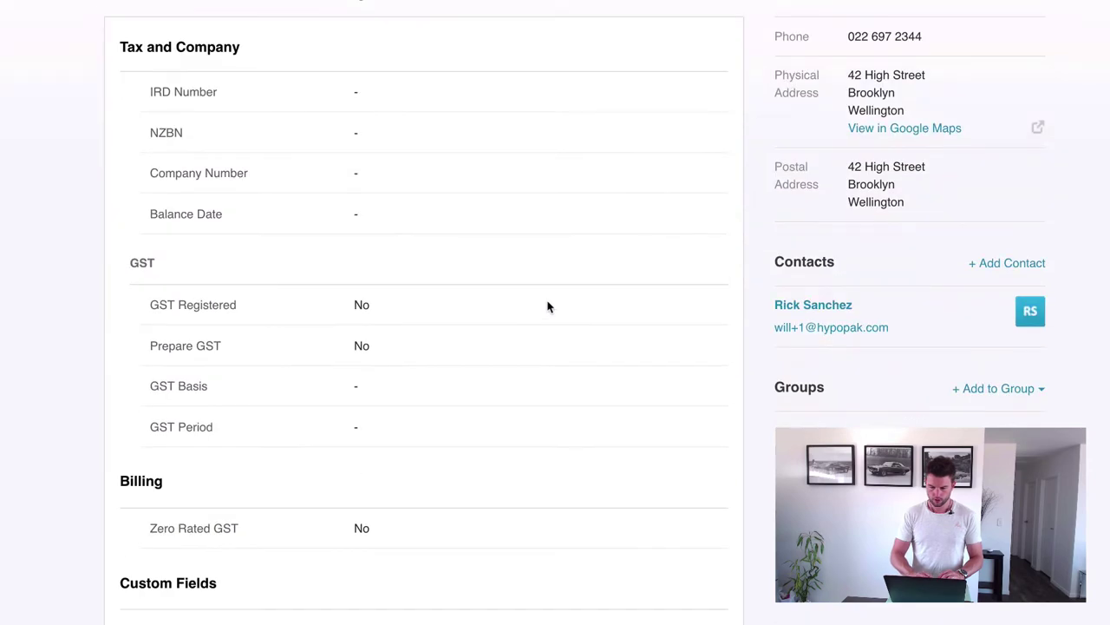
{"action": "scroll", "coordinate": [424, 292], "scroll_direction": "up", "scroll_amount": 5}
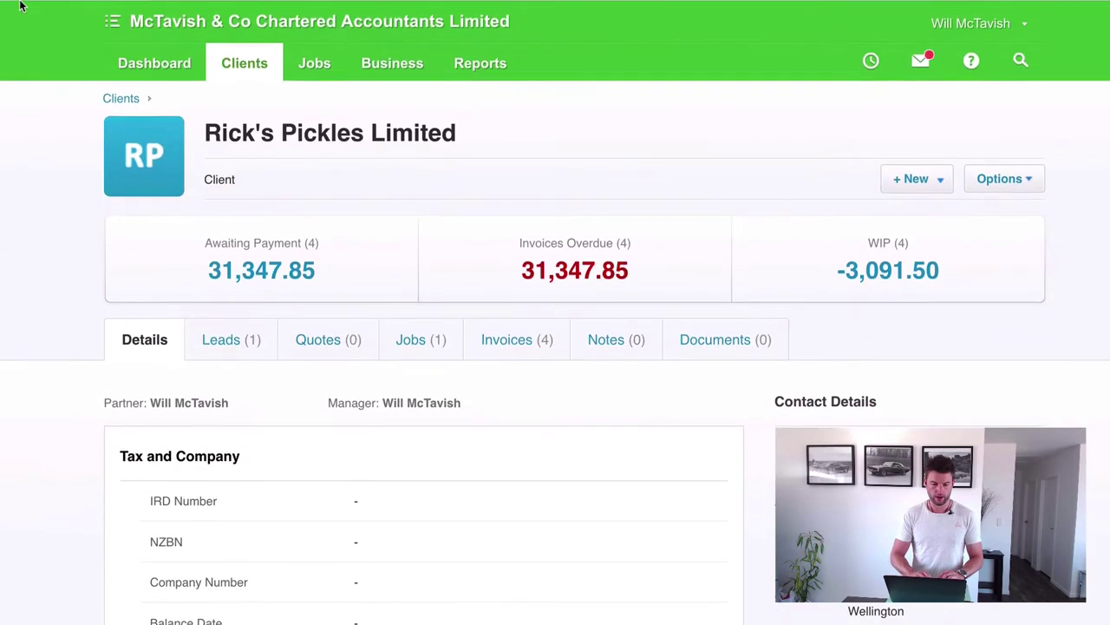
{"action": "key", "text": "alt+Left"}
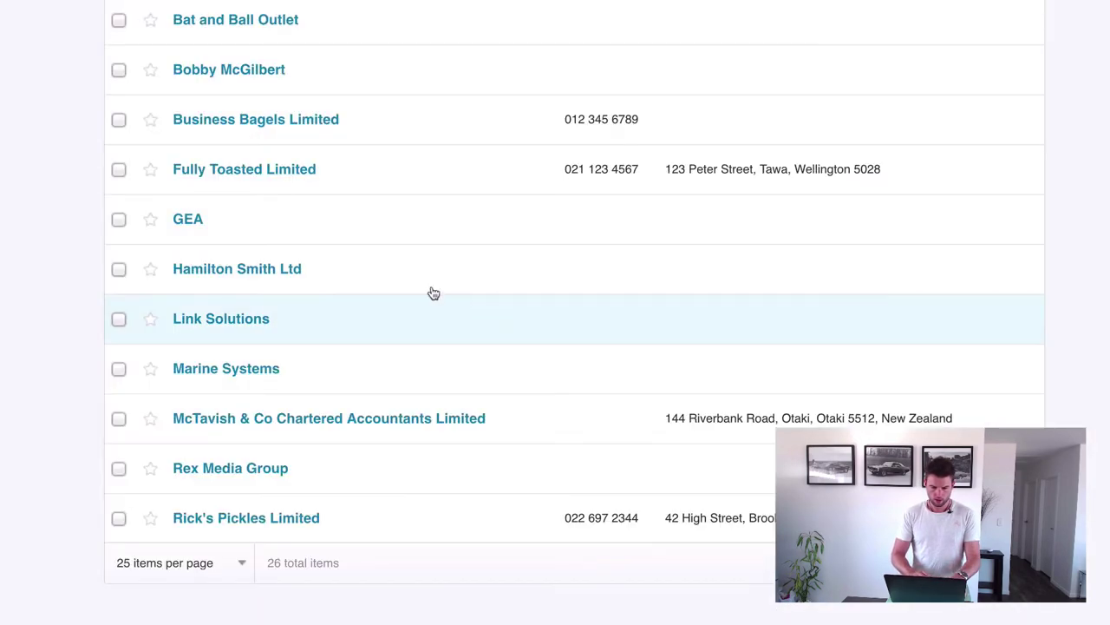
{"action": "scroll", "coordinate": [327, 130], "scroll_direction": "up", "scroll_amount": 3}
{"action": "scroll", "coordinate": [326, 131], "scroll_direction": "up", "scroll_amount": 1}
{"action": "left_click_drag", "start_coordinate": [306, 372], "coordinate": [172, 366]}
{"action": "key", "text": "super+c"}
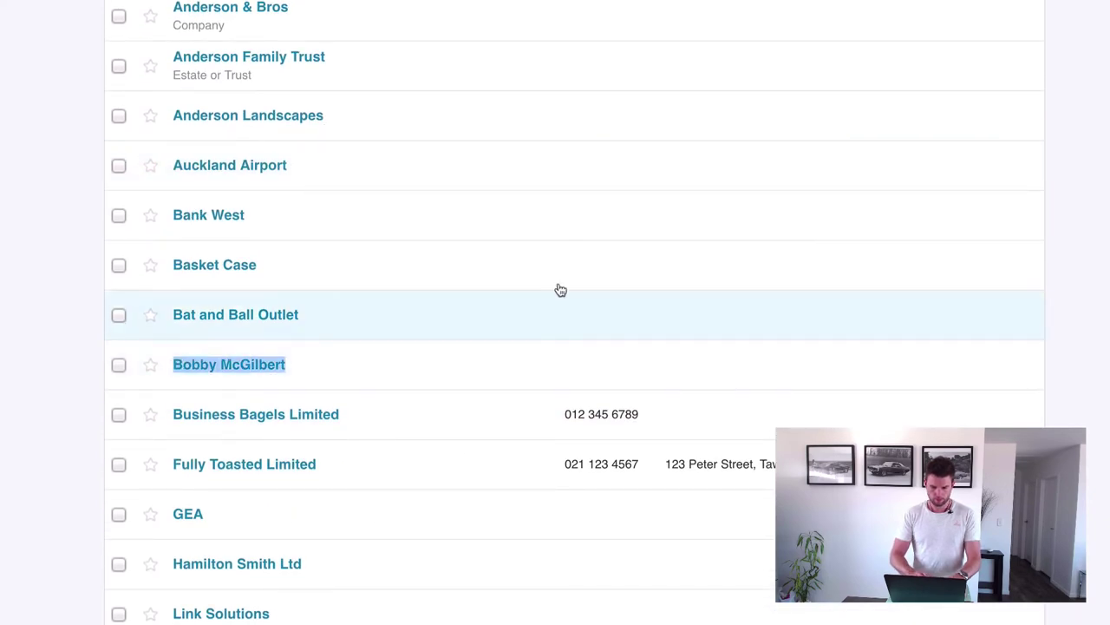
{"action": "key", "text": "super+Tab"}
{"action": "left_click", "coordinate": [144, 102]}
{"action": "left_click", "coordinate": [161, 54]}
{"action": "key", "text": "super+v"}
{"action": "left_click", "coordinate": [144, 130]}
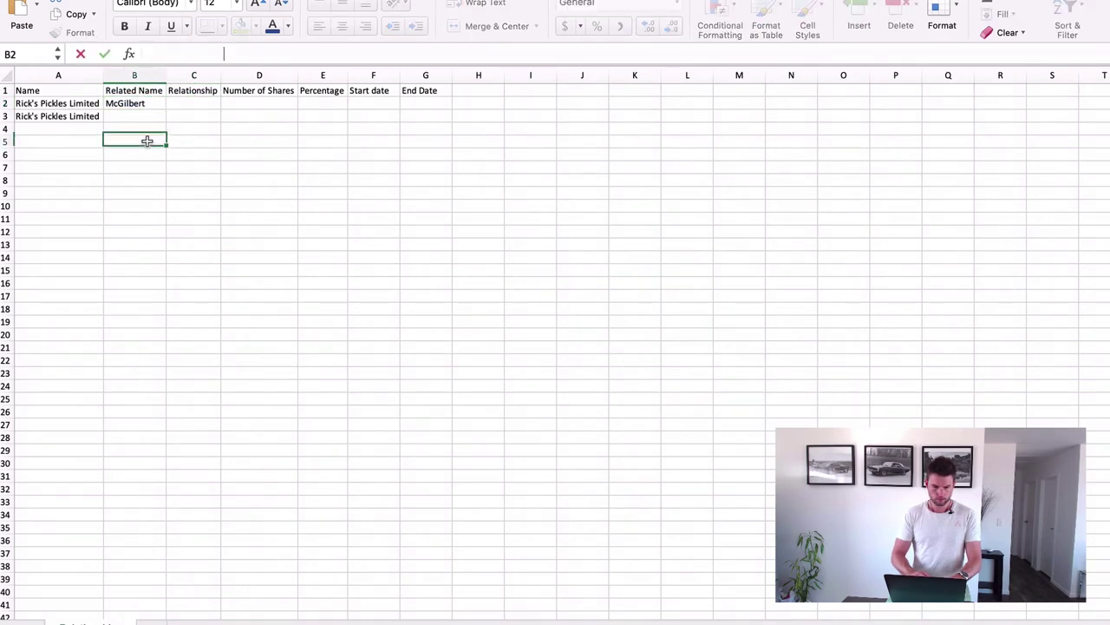
{"action": "left_click", "coordinate": [136, 116]}
{"action": "key", "text": "super+Tab"}
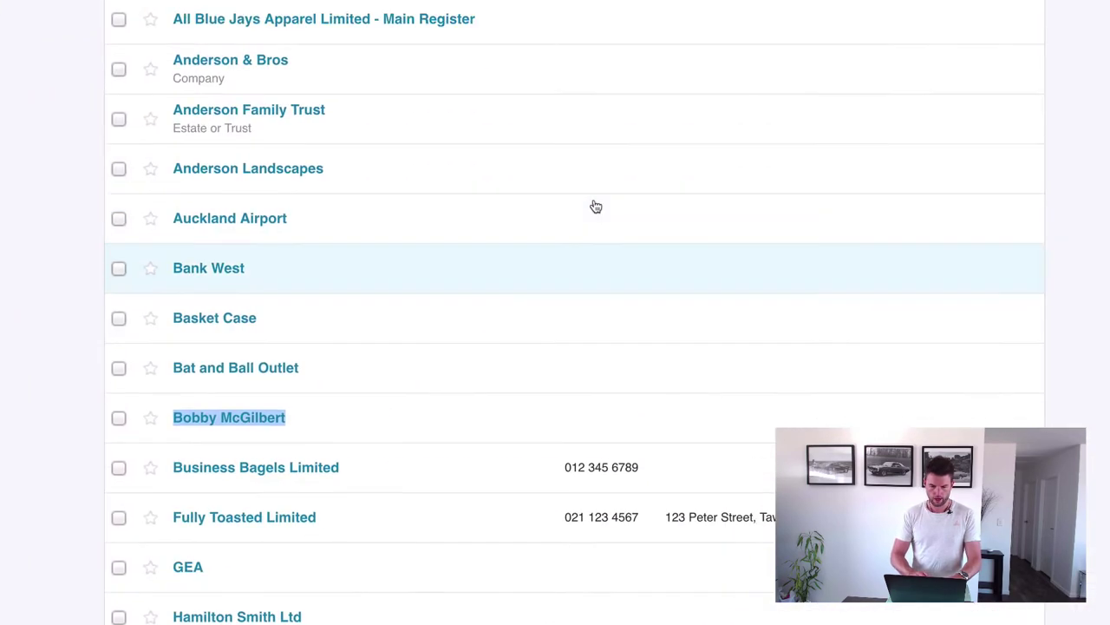
{"action": "scroll", "coordinate": [300, 205], "scroll_direction": "up", "scroll_amount": 5}
{"action": "scroll", "coordinate": [285, 124], "scroll_direction": "up", "scroll_amount": 3}
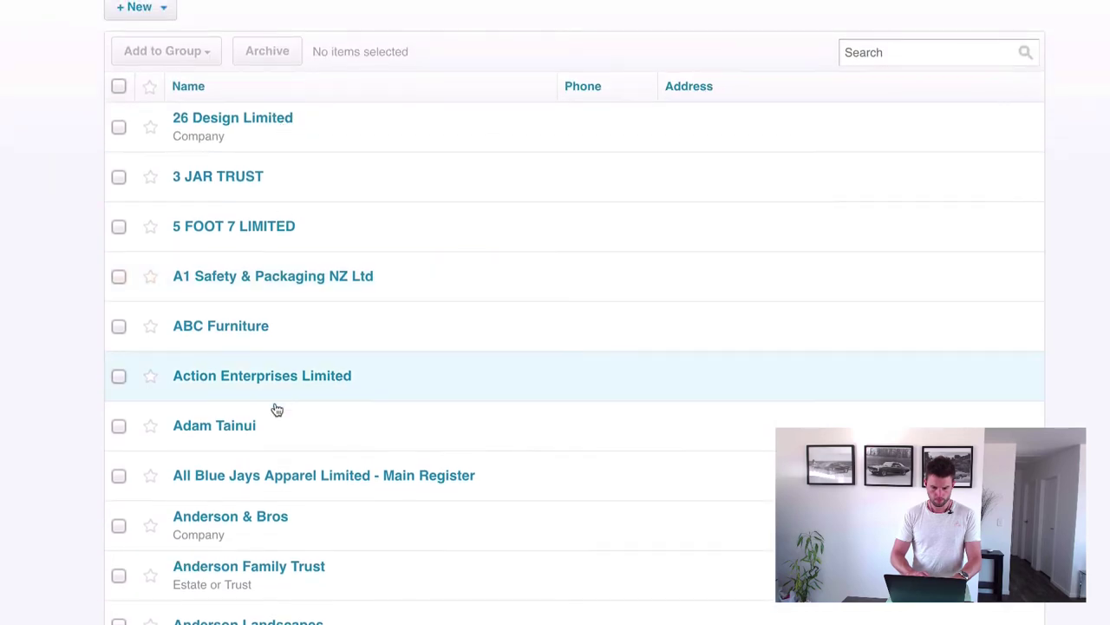
{"action": "left_click_drag", "start_coordinate": [281, 437], "coordinate": [170, 433]}
{"action": "key", "text": "super+c"}
{"action": "key", "text": "super+Tab"}
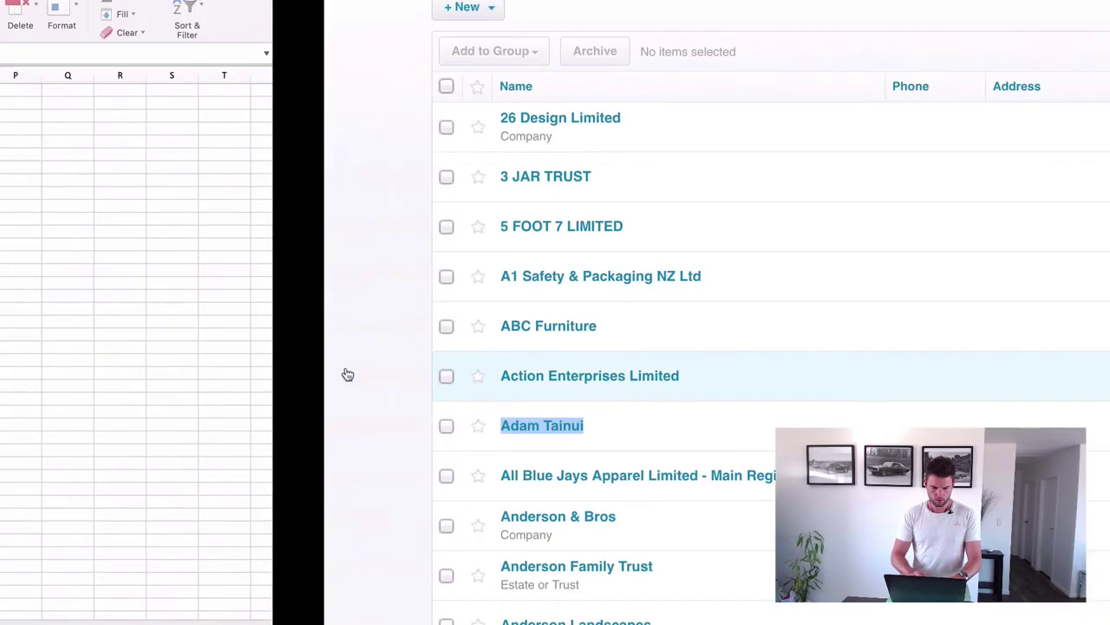
{"action": "left_click", "coordinate": [185, 55]}
{"action": "key", "text": "super+v"}
{"action": "key", "text": "Return"}
{"action": "left_click", "coordinate": [222, 142]}
Widen column B and enter Shareholder as the relationship in C2 and C3
{"action": "left_click_drag", "start_coordinate": [168, 79], "coordinate": [176, 78]}
{"action": "left_click", "coordinate": [187, 104]}
{"action": "type", "text": "Shareholder"}
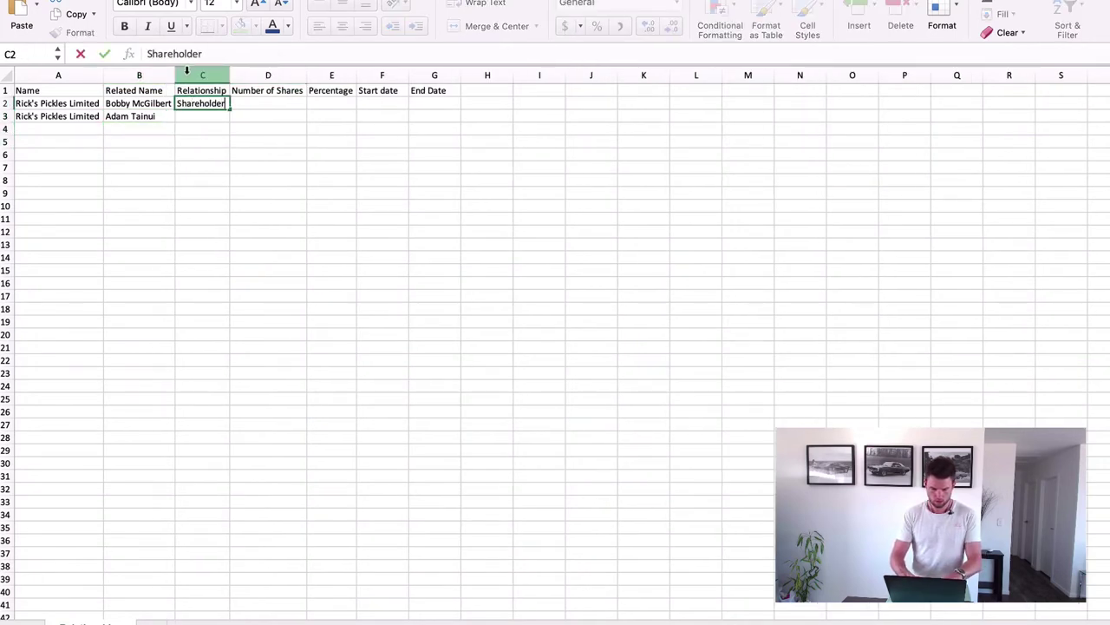
{"action": "key", "text": "Return"}
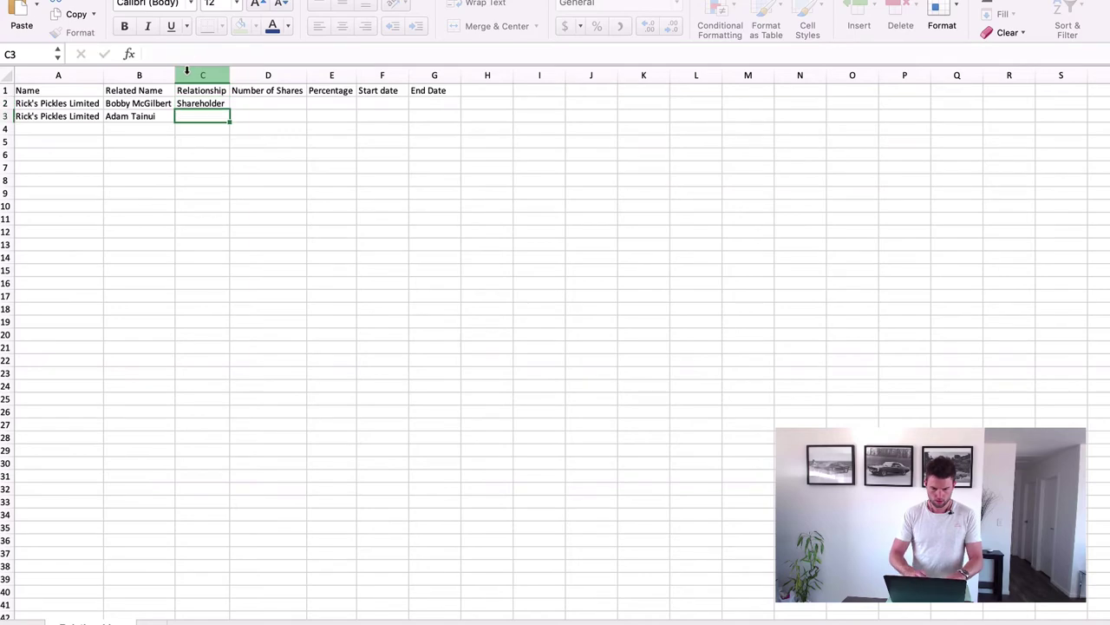
{"action": "type", "text": "Shareholder"}
{"action": "key", "text": "Return"}
Enter 50 in Number of Shares cells D2 and D3
{"action": "left_click", "coordinate": [354, 262]}
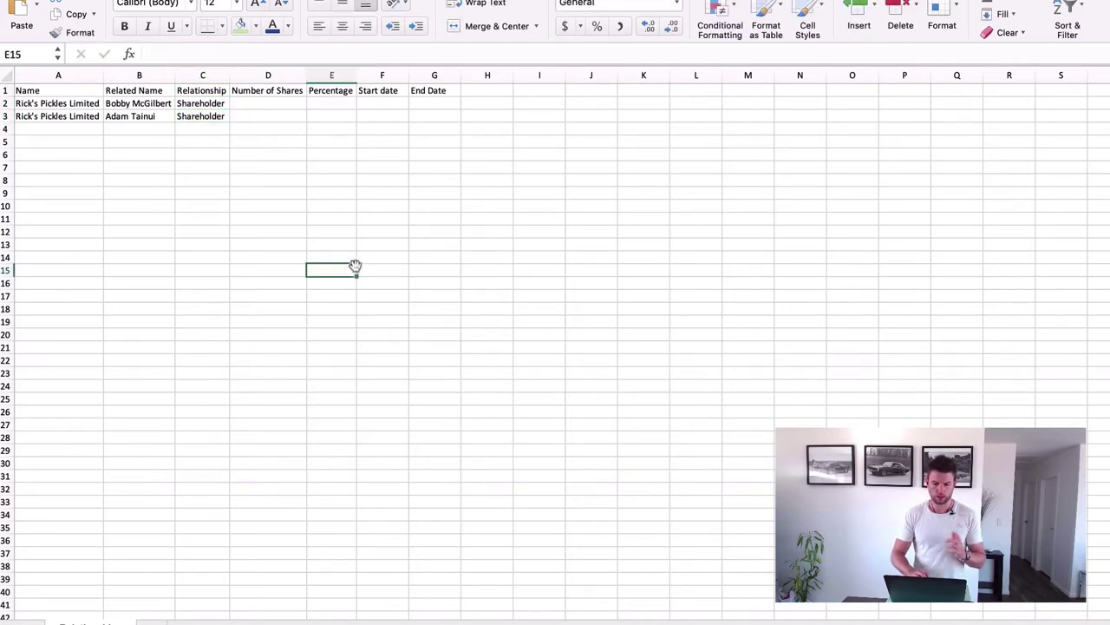
{"action": "key", "text": "ctrl+Right"}
{"action": "key", "text": "ctrl+Right"}
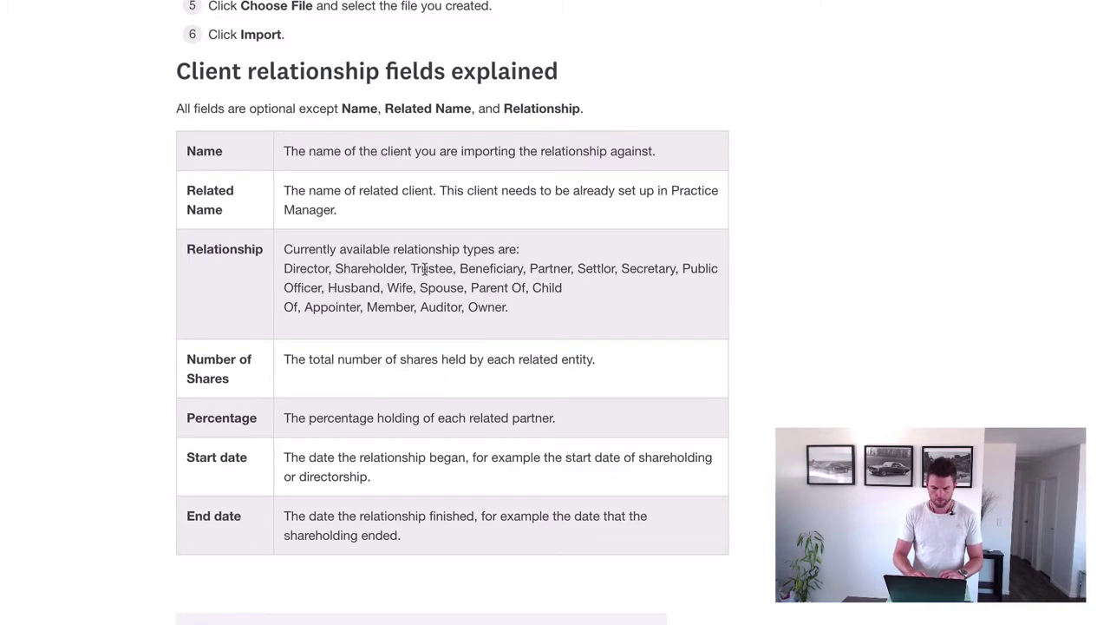
{"action": "key", "text": "ctrl+Left"}
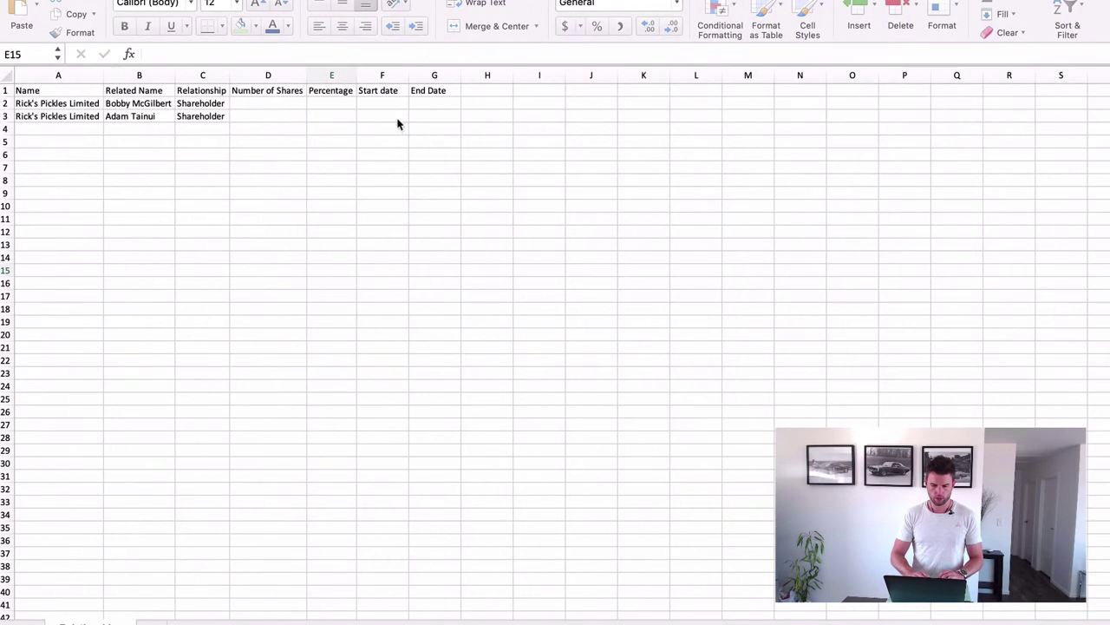
{"action": "left_click", "coordinate": [292, 117]}
{"action": "left_click", "coordinate": [256, 101]}
{"action": "type", "text": "50"}
{"action": "key", "text": "Return"}
{"action": "type", "text": "50"}
{"action": "key", "text": "Return"}
Enter 50 in Percentage cells E2 and E3 and check the values
{"action": "left_click", "coordinate": [382, 205]}
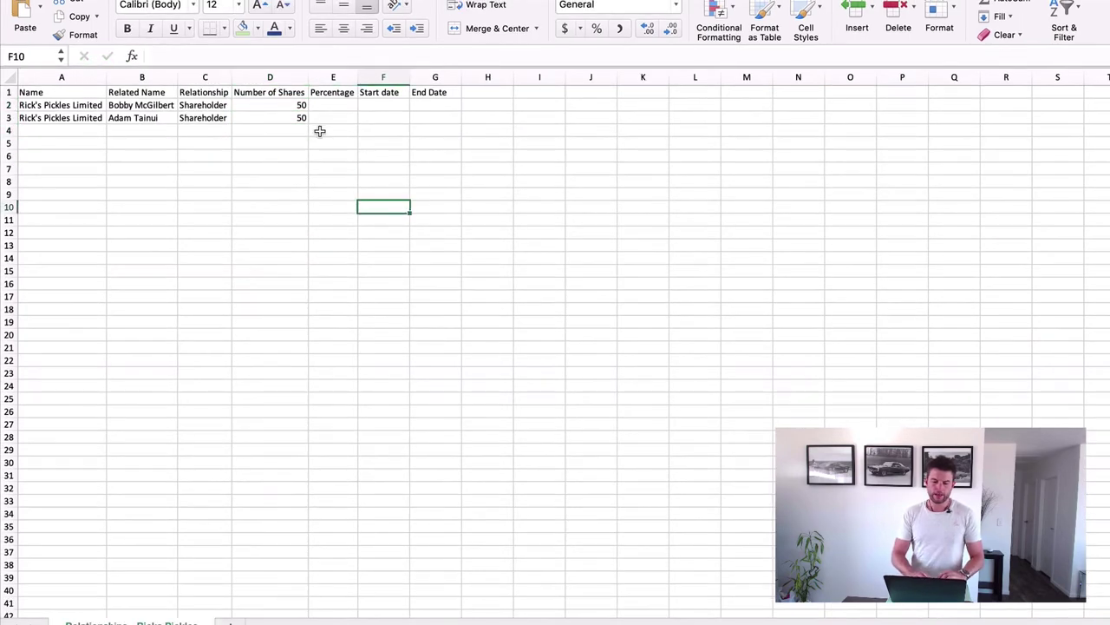
{"action": "left_click", "coordinate": [331, 103]}
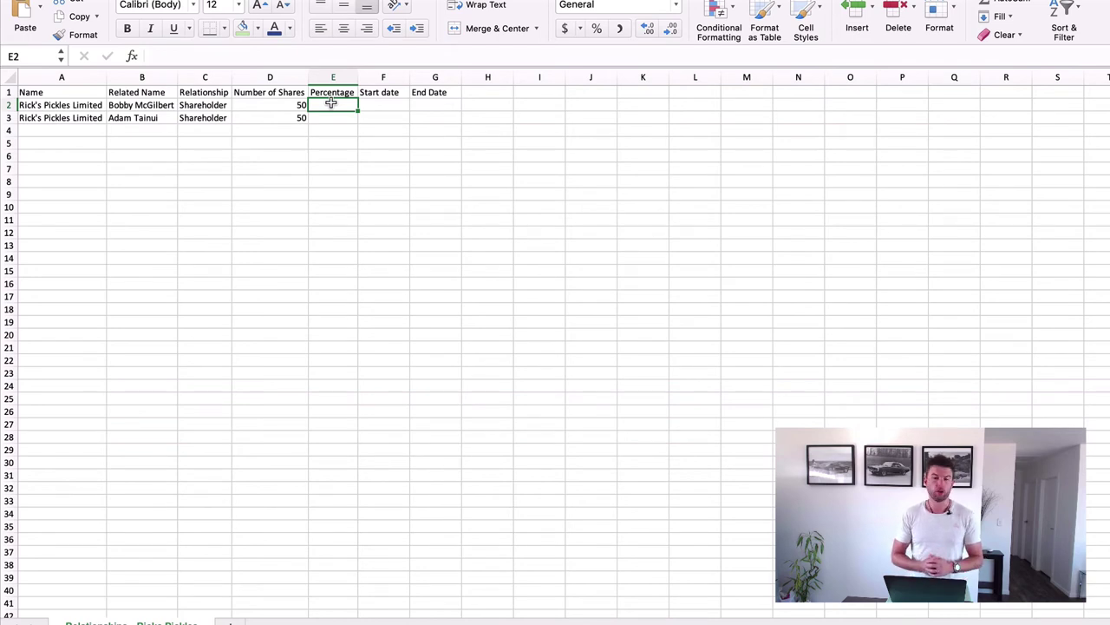
{"action": "type", "text": "50"}
{"action": "key", "text": "Return"}
{"action": "type", "text": "50"}
{"action": "key", "text": "Return"}
{"action": "left_click", "coordinate": [449, 185]}
{"action": "left_click", "coordinate": [334, 108]}
{"action": "left_click_drag", "start_coordinate": [334, 108], "coordinate": [332, 117]}
{"action": "left_click", "coordinate": [401, 132]}
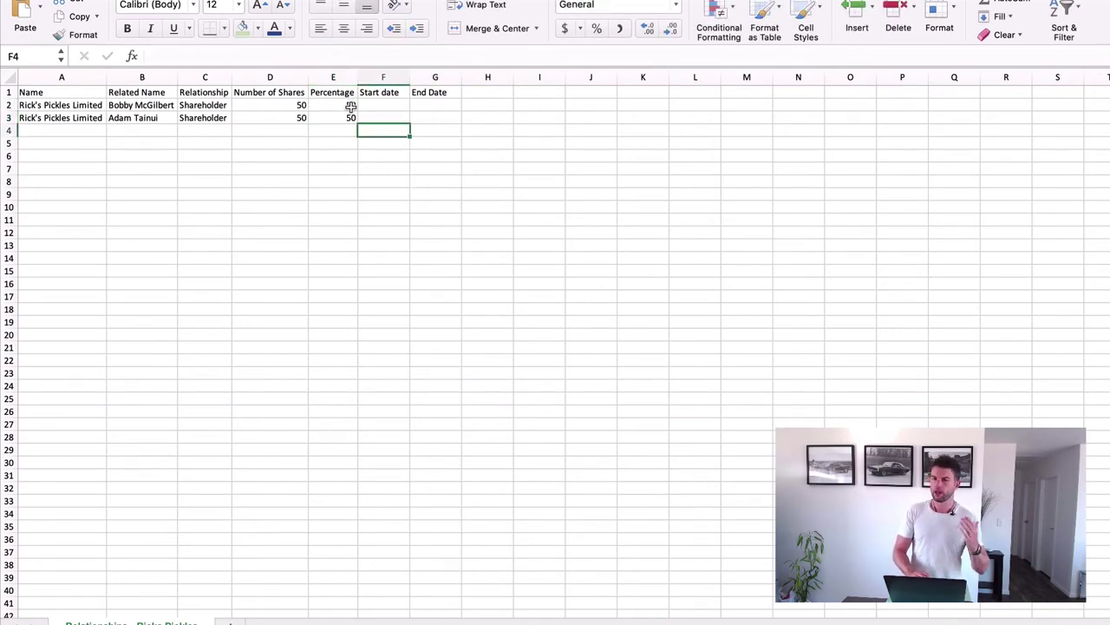
{"action": "left_click", "coordinate": [339, 130]}
{"action": "mouse_move", "coordinate": [342, 105]}
{"action": "left_mouse_down"}
{"action": "mouse_move", "coordinate": [343, 130]}
{"action": "mouse_move", "coordinate": [340, 119]}
{"action": "left_mouse_up"}
Enter start date 1/1/15 in F2 and 1/01/2015 in F3
{"action": "left_click", "coordinate": [401, 140]}
{"action": "left_click", "coordinate": [402, 142]}
{"action": "left_click", "coordinate": [375, 108]}
{"action": "type", "text": "1/1/15"}
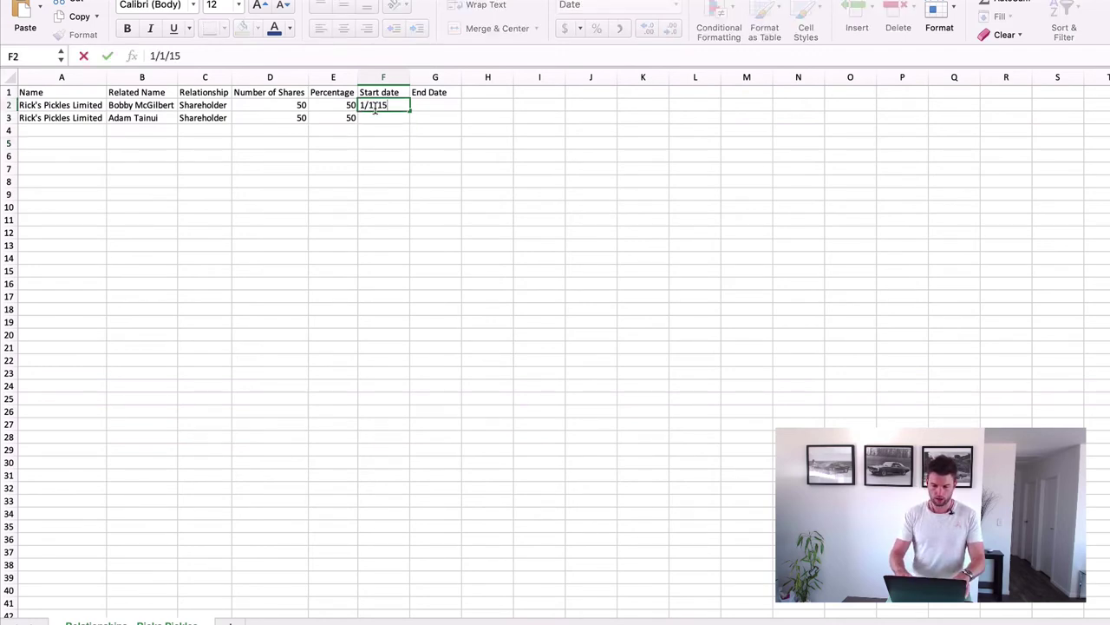
{"action": "key", "text": "Return"}
{"action": "type", "text": "1/0"}
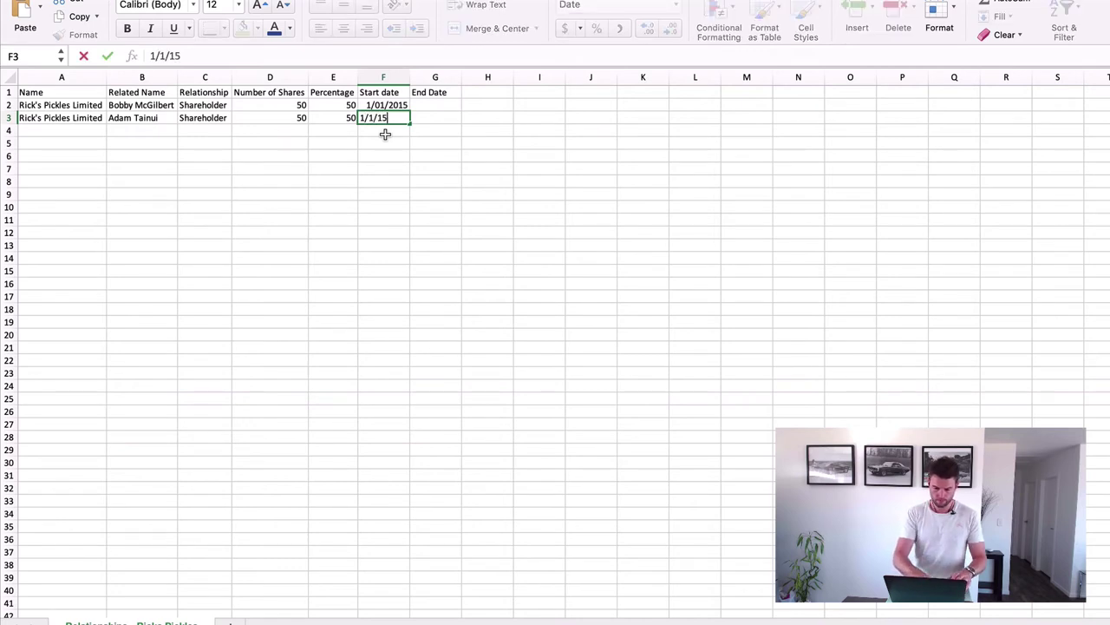
{"action": "type", "text": "1/2015"}
{"action": "key", "text": "Return"}
Leave the End Date cells G2:G3 blank, confirming they are empty
{"action": "left_click", "coordinate": [483, 157]}
{"action": "left_click_drag", "start_coordinate": [436, 104], "coordinate": [433, 113]}
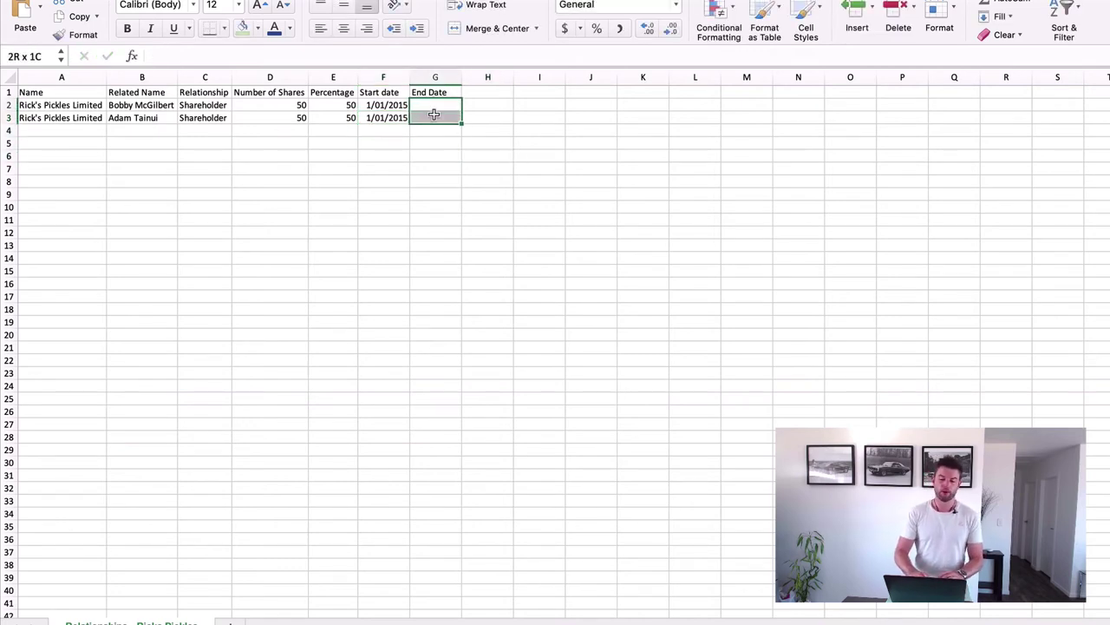
{"action": "left_click", "coordinate": [516, 220]}
{"action": "left_click", "coordinate": [414, 203]}
{"action": "left_click", "coordinate": [503, 195]}
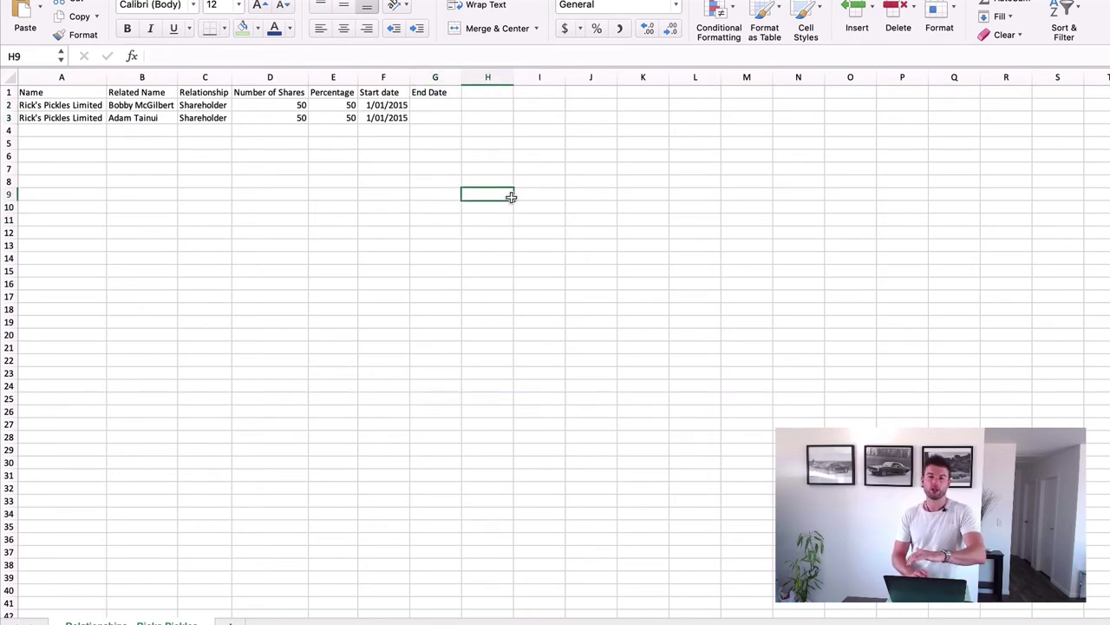
{"action": "key", "text": "Up"}
{"action": "key", "text": "Up"}
{"action": "key", "text": "Up"}
{"action": "key", "text": "Up"}
{"action": "key", "text": "Up"}
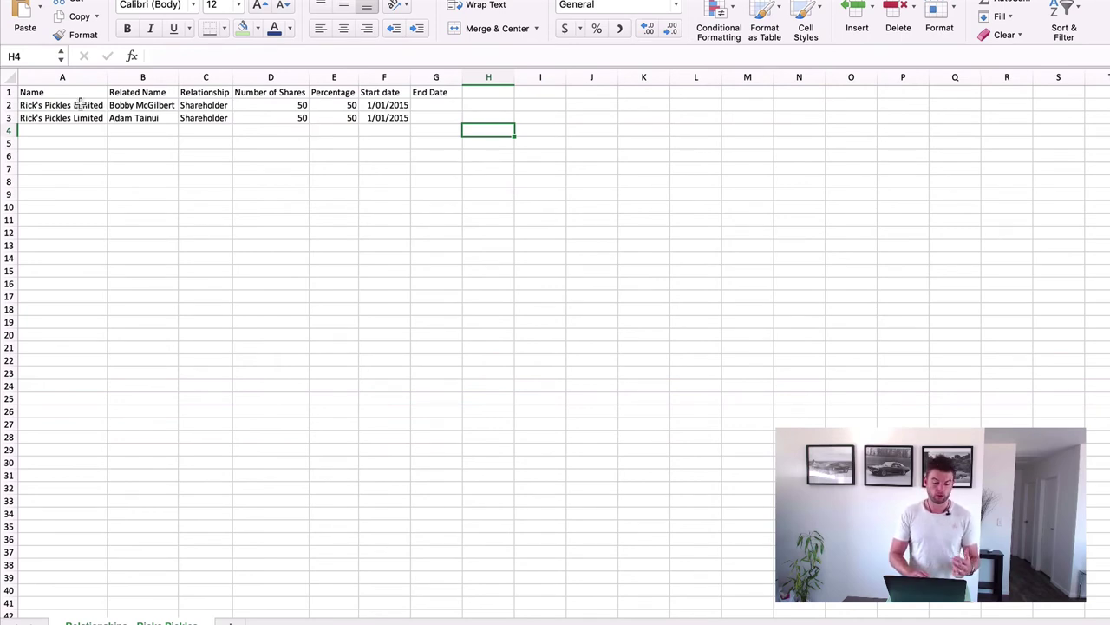
Copy A2:C3 and paste it at A4, undoing a misplaced paste into row 5
{"action": "left_click_drag", "start_coordinate": [36, 105], "coordinate": [188, 119]}
{"action": "key", "text": "ctrl+c"}
{"action": "left_click", "coordinate": [62, 138]}
{"action": "key", "text": "super+v"}
{"action": "left_click", "coordinate": [317, 172]}
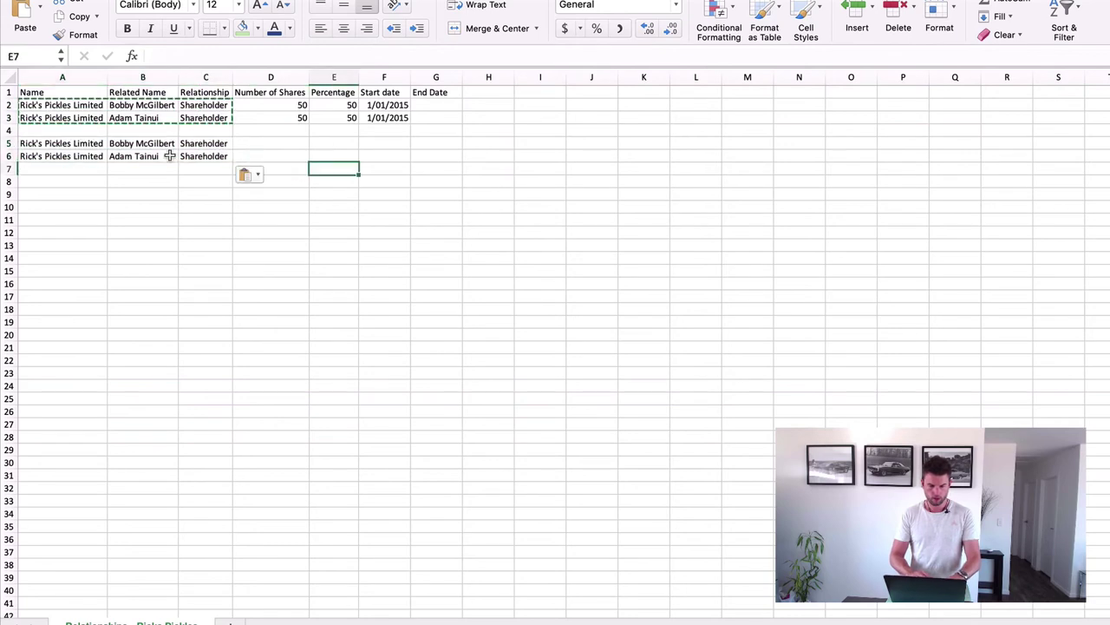
{"action": "key", "text": "super+z"}
{"action": "left_click", "coordinate": [35, 130]}
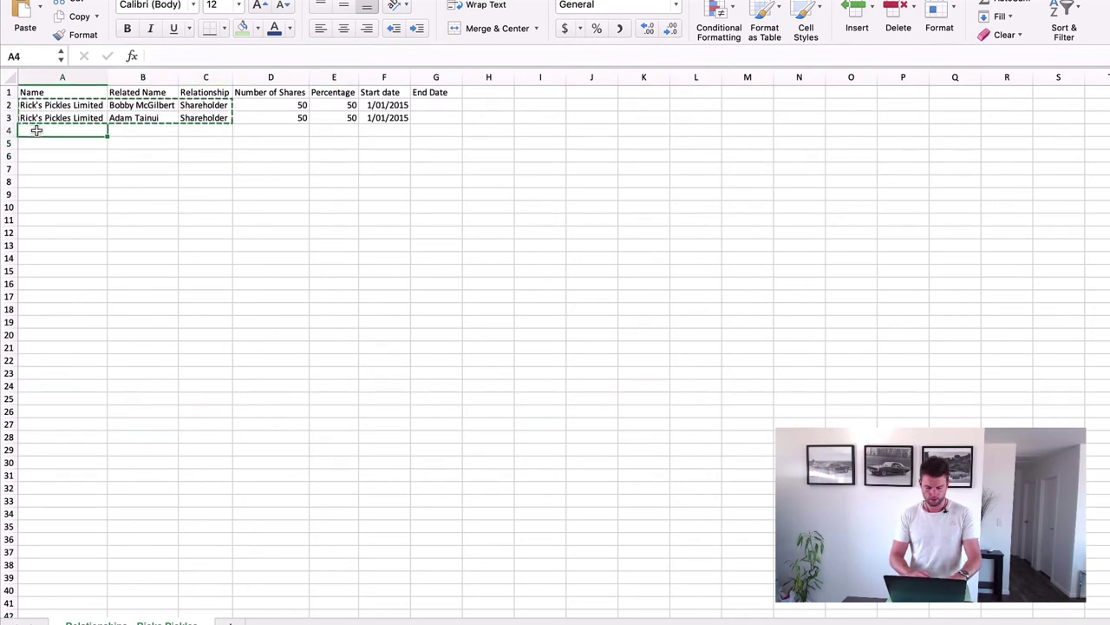
{"action": "key", "text": "super+v"}
{"action": "left_click", "coordinate": [205, 181]}
Set the new rows' Relationship to Director
{"action": "left_click", "coordinate": [200, 130]}
{"action": "type", "text": "Direc"}
{"action": "type", "text": "Di"}
{"action": "key", "text": "BackSpace"}
{"action": "type", "text": "r"}
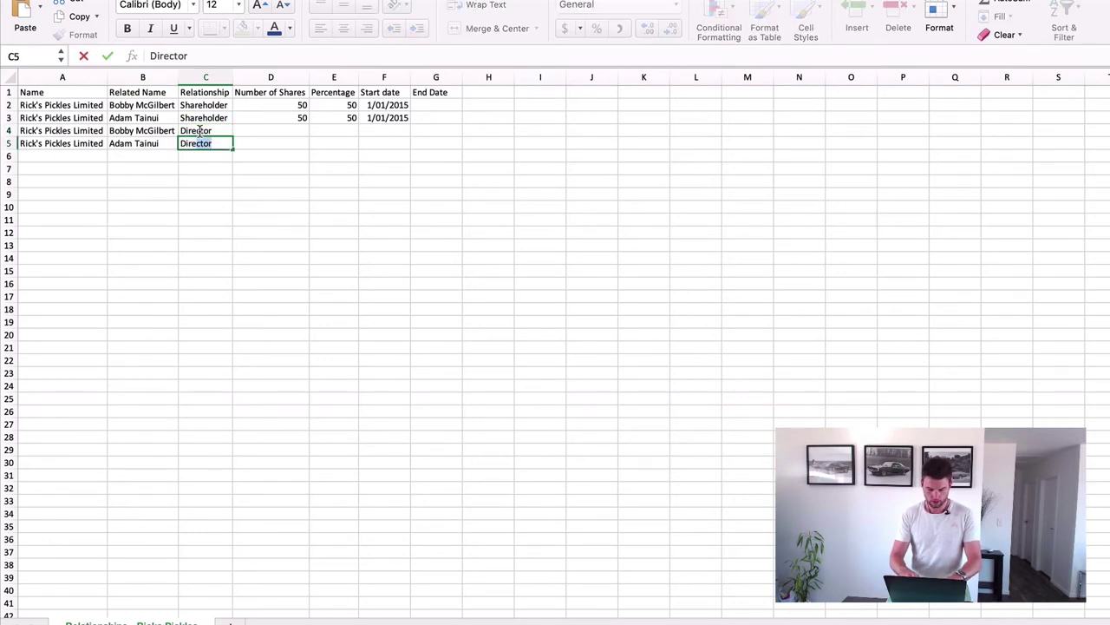
{"action": "key", "text": "Return"}
{"action": "left_click", "coordinate": [321, 193]}
{"action": "left_click", "coordinate": [236, 154]}
{"action": "left_click", "coordinate": [171, 196]}
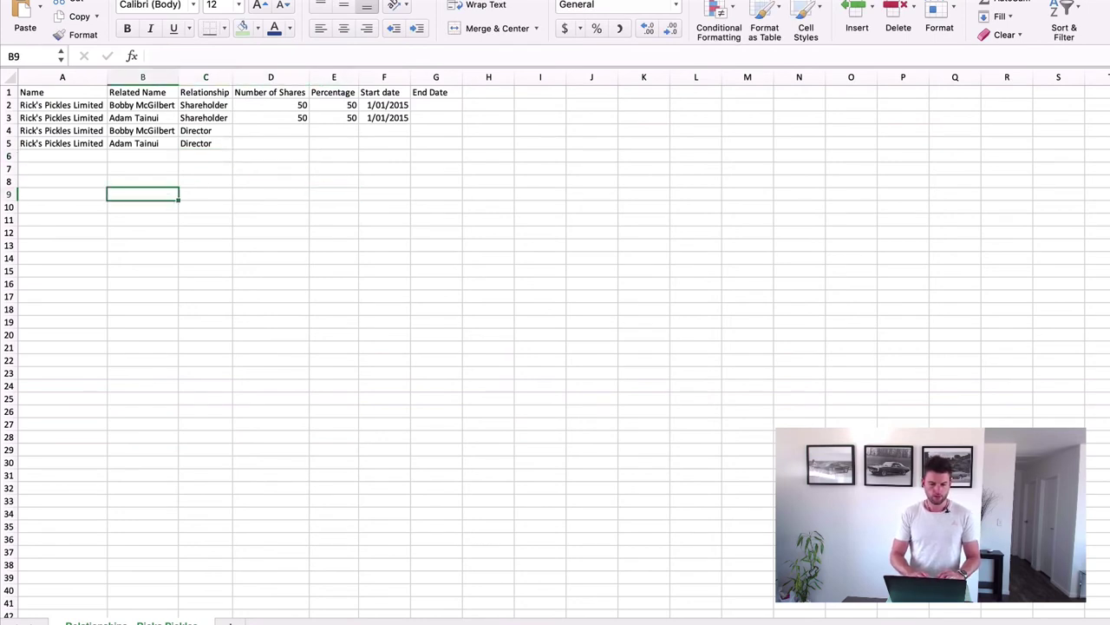
Save the sheet keeping CSV format and return to WorkflowMax
{"action": "key", "text": "super+s"}
{"action": "left_click", "coordinate": [701, 198]}
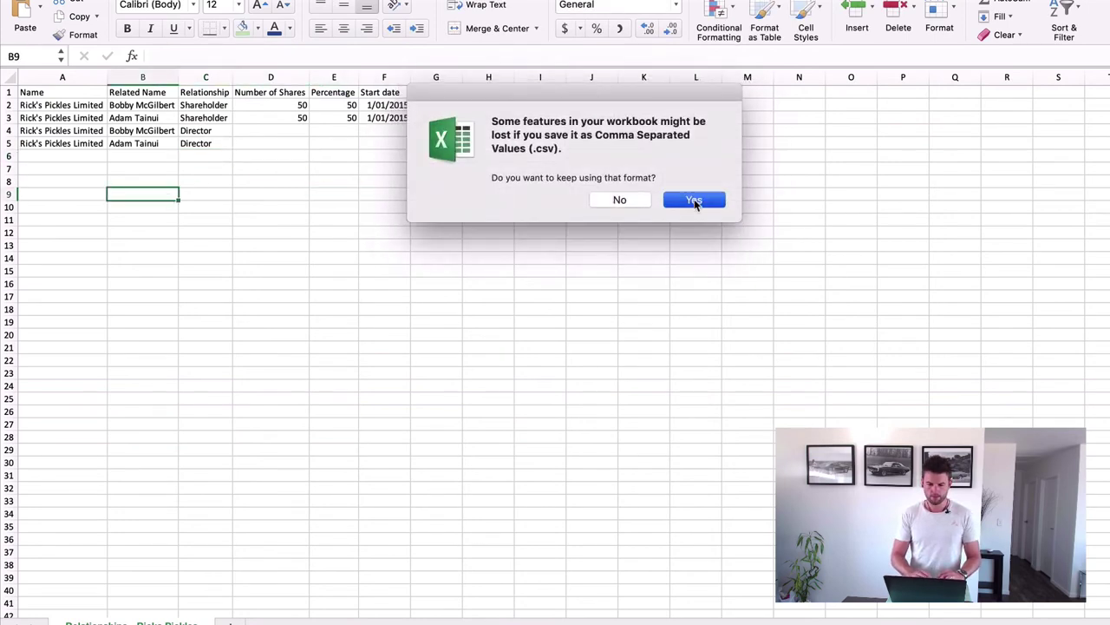
{"action": "left_click", "coordinate": [595, 247]}
{"action": "key", "text": "ctrl+Right"}
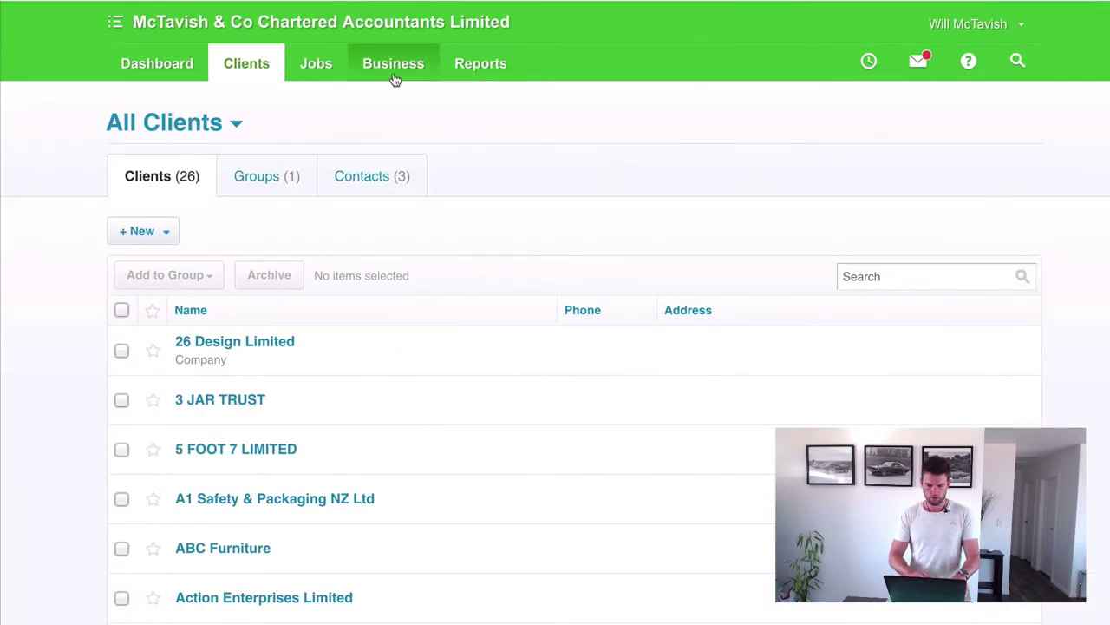
In the import settings, choose file type Generic - Client Relationship and format Comma-separated
{"action": "mouse_move", "coordinate": [399, 79]}
{"action": "left_click", "coordinate": [409, 438]}
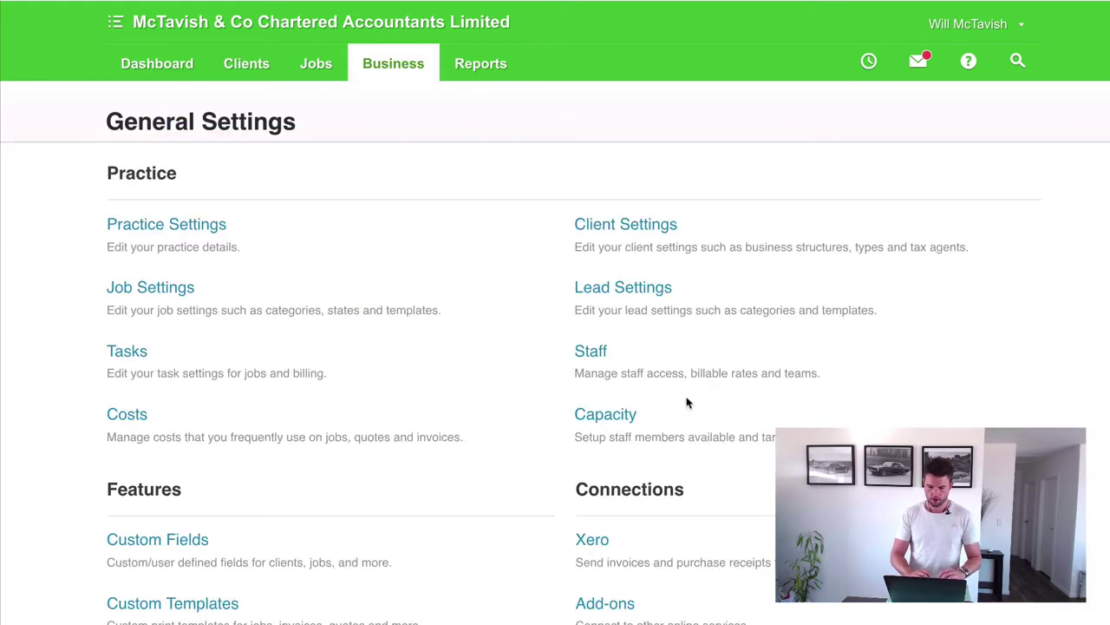
{"action": "scroll", "coordinate": [688, 402], "scroll_direction": "down", "scroll_amount": 5}
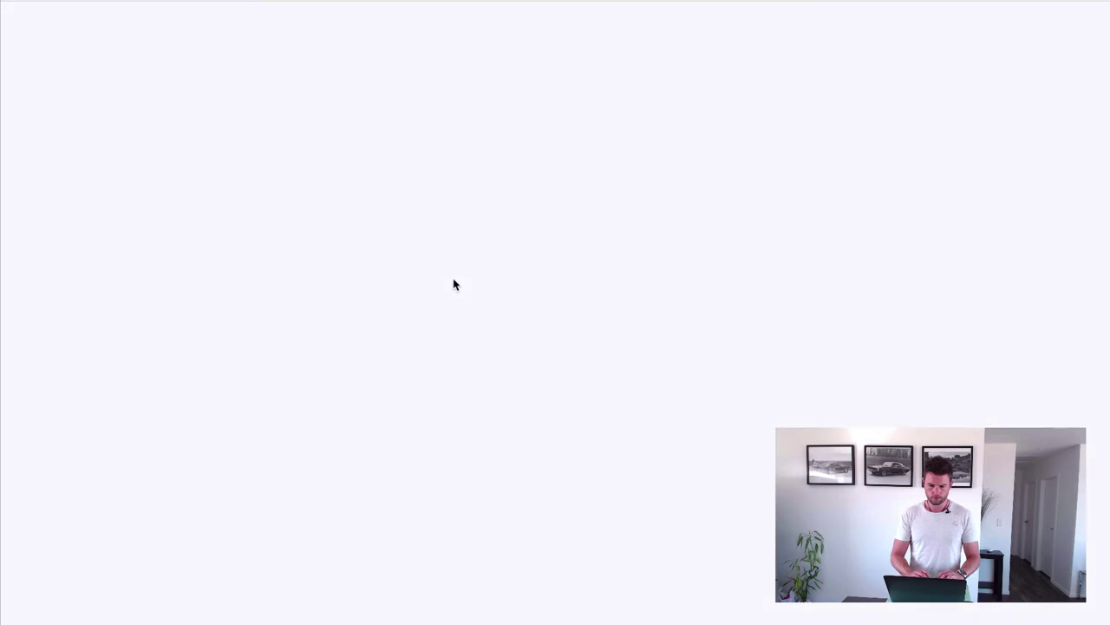
{"action": "left_click", "coordinate": [607, 365]}
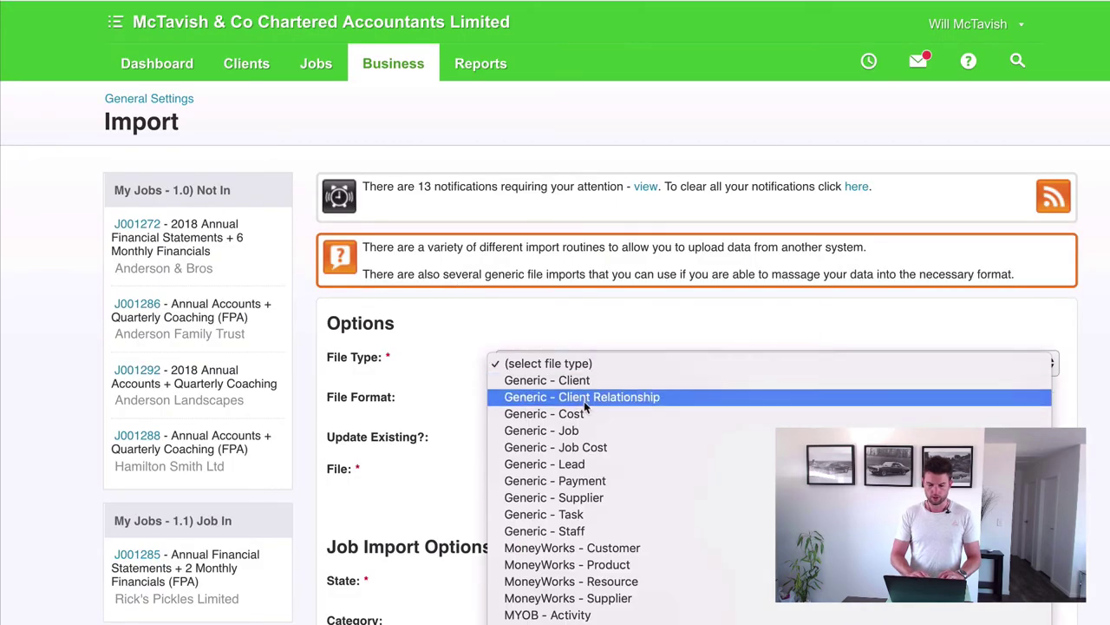
{"action": "left_click", "coordinate": [584, 397]}
{"action": "left_click", "coordinate": [583, 403]}
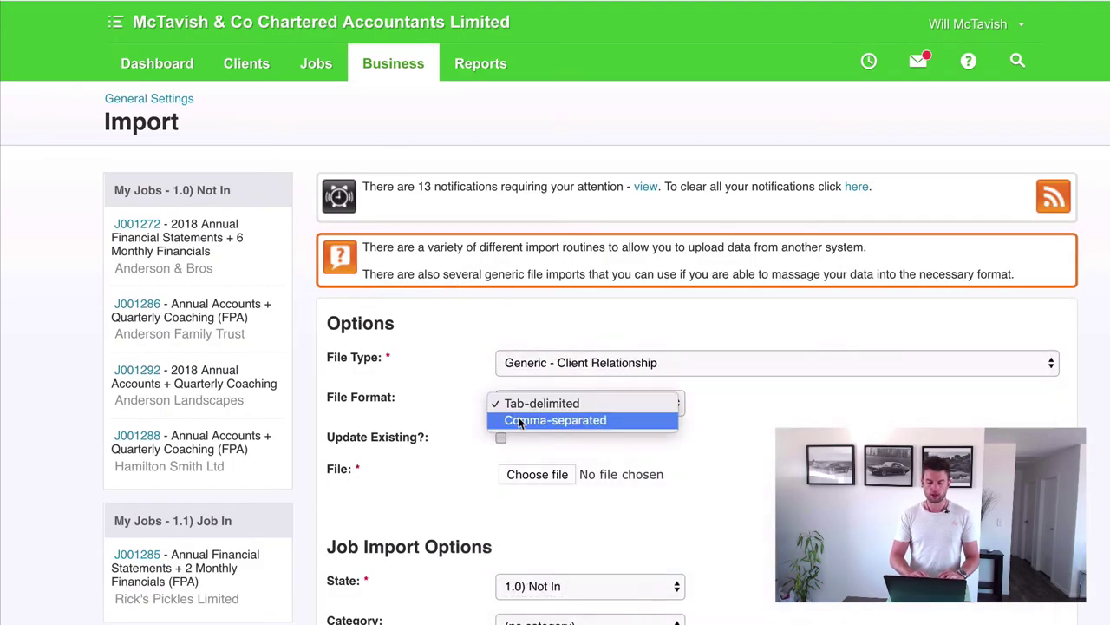
{"action": "left_click", "coordinate": [584, 425]}
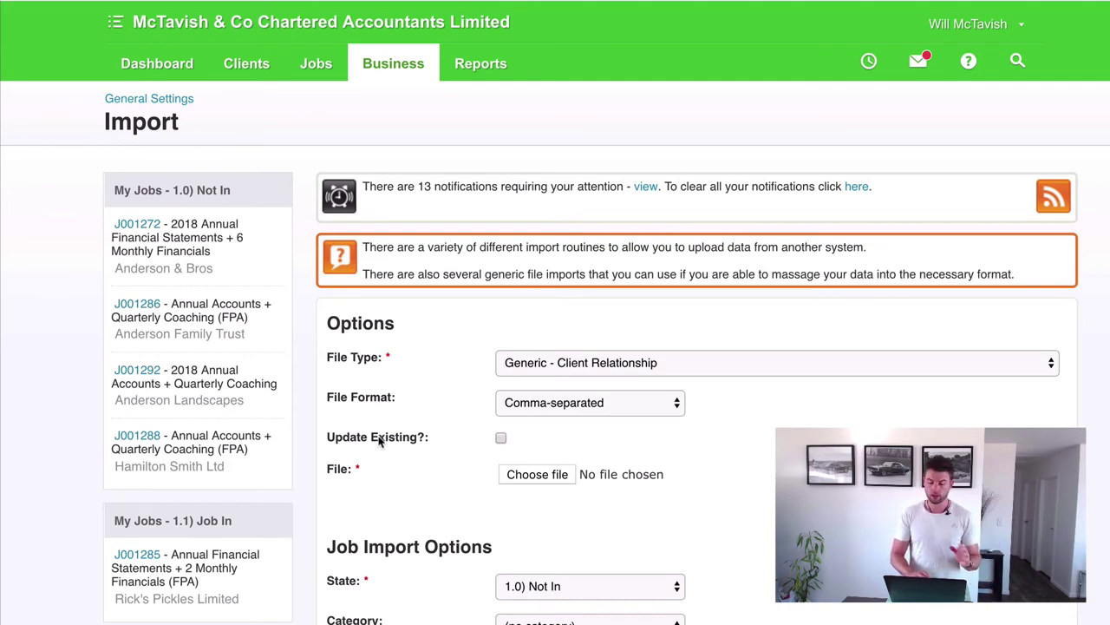
Choose the saved relationships CSV and import it, bringing in 4 rows
{"action": "left_click_drag", "start_coordinate": [340, 439], "coordinate": [389, 440]}
{"action": "left_click", "coordinate": [432, 441]}
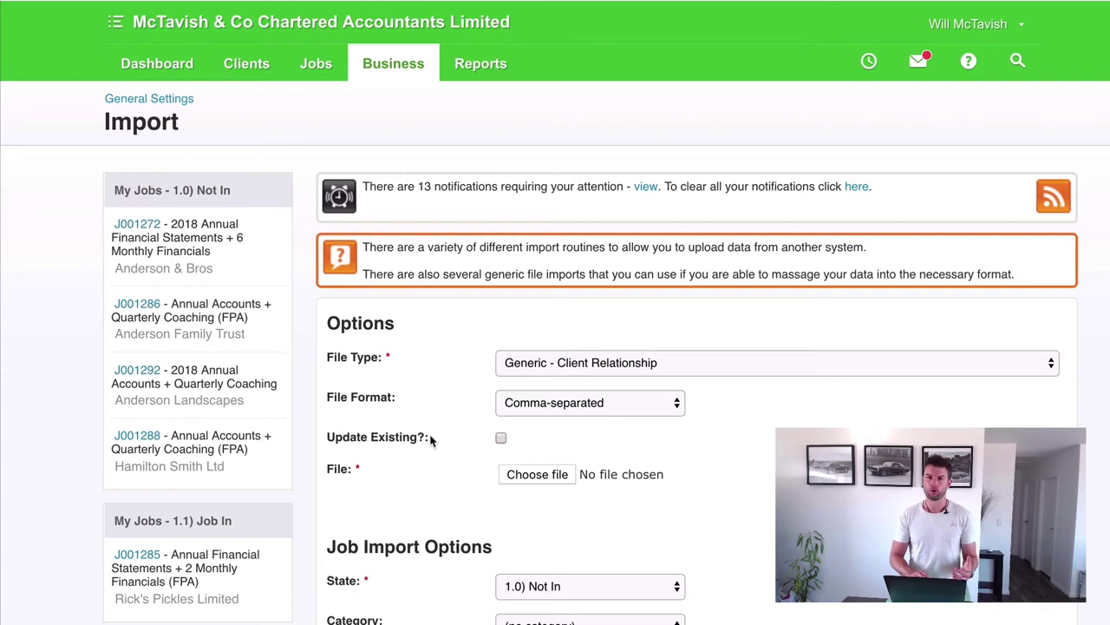
{"action": "left_click", "coordinate": [537, 474]}
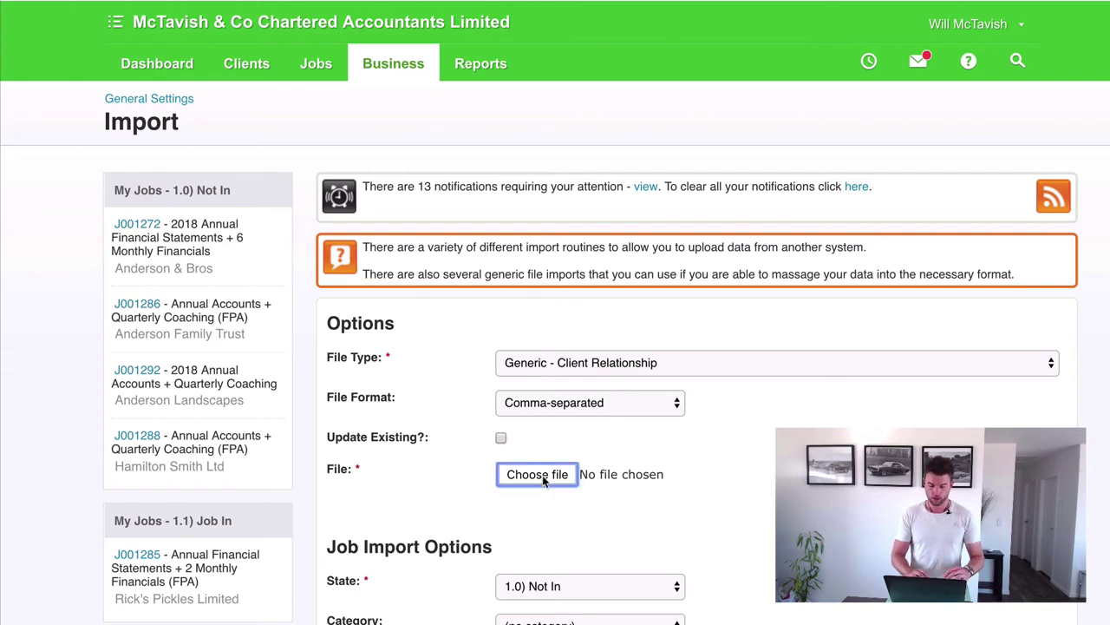
{"action": "scroll", "coordinate": [412, 7], "scroll_direction": "down", "scroll_amount": 1}
{"action": "double_click", "coordinate": [402, 79]}
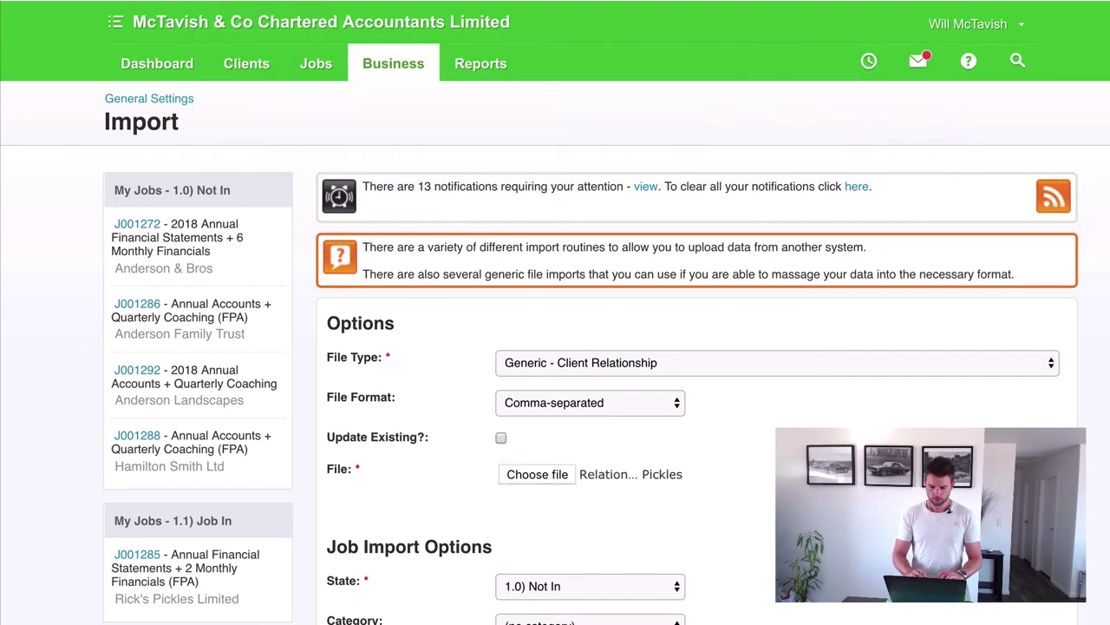
{"action": "scroll", "coordinate": [694, 521], "scroll_direction": "down", "scroll_amount": 3}
{"action": "left_click", "coordinate": [909, 617]}
{"action": "scroll", "coordinate": [464, 542], "scroll_direction": "down", "scroll_amount": 4}
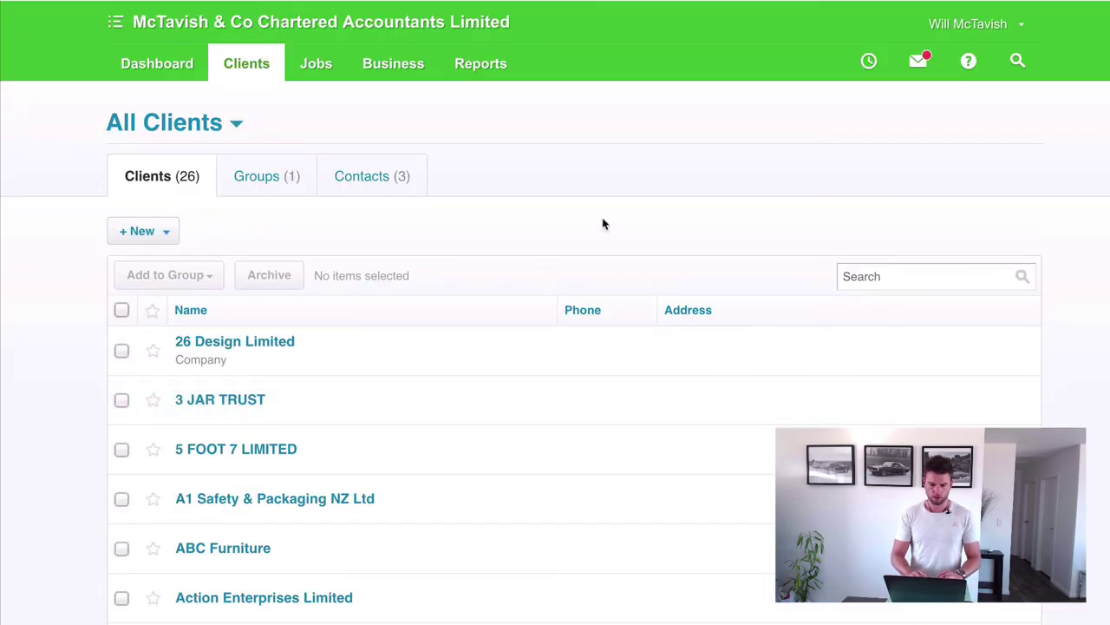
Open Rick's Pickles Limited and expand its two Directors and two 50-share Shareholders
{"action": "scroll", "coordinate": [602, 223], "scroll_direction": "down", "scroll_amount": 10}
{"action": "left_click", "coordinate": [203, 520]}
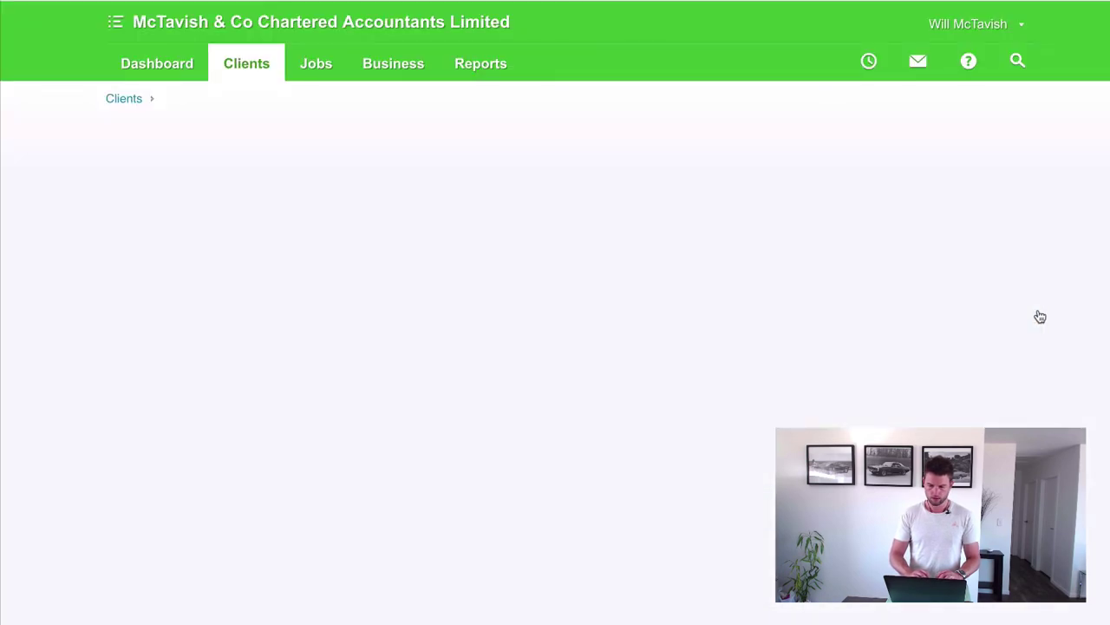
{"action": "scroll", "coordinate": [1036, 315], "scroll_direction": "down", "scroll_amount": 5}
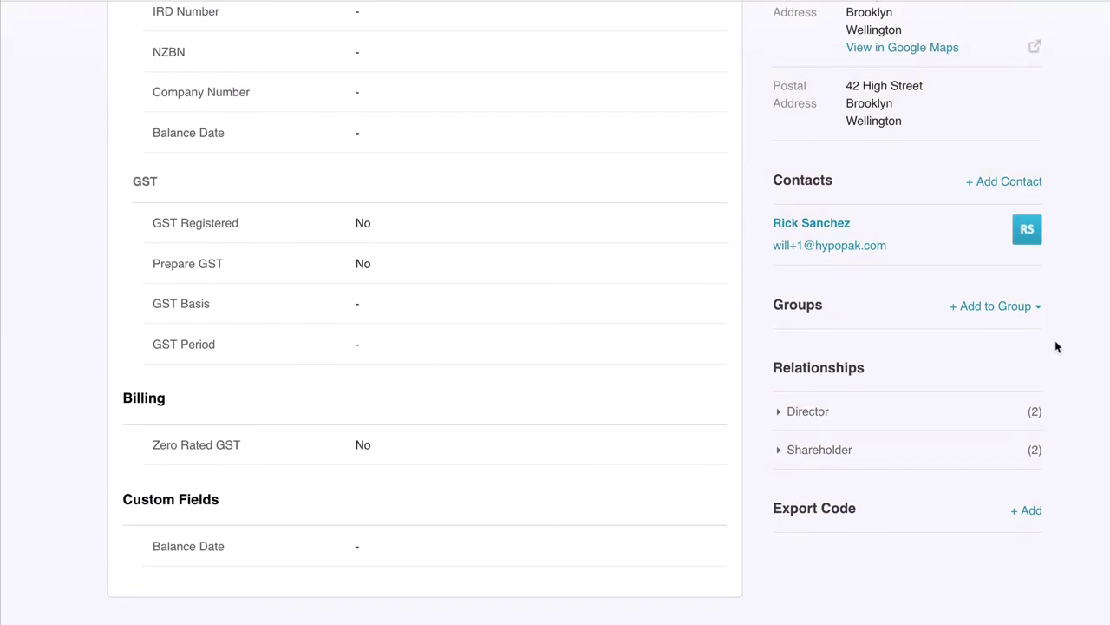
{"action": "left_click", "coordinate": [803, 412]}
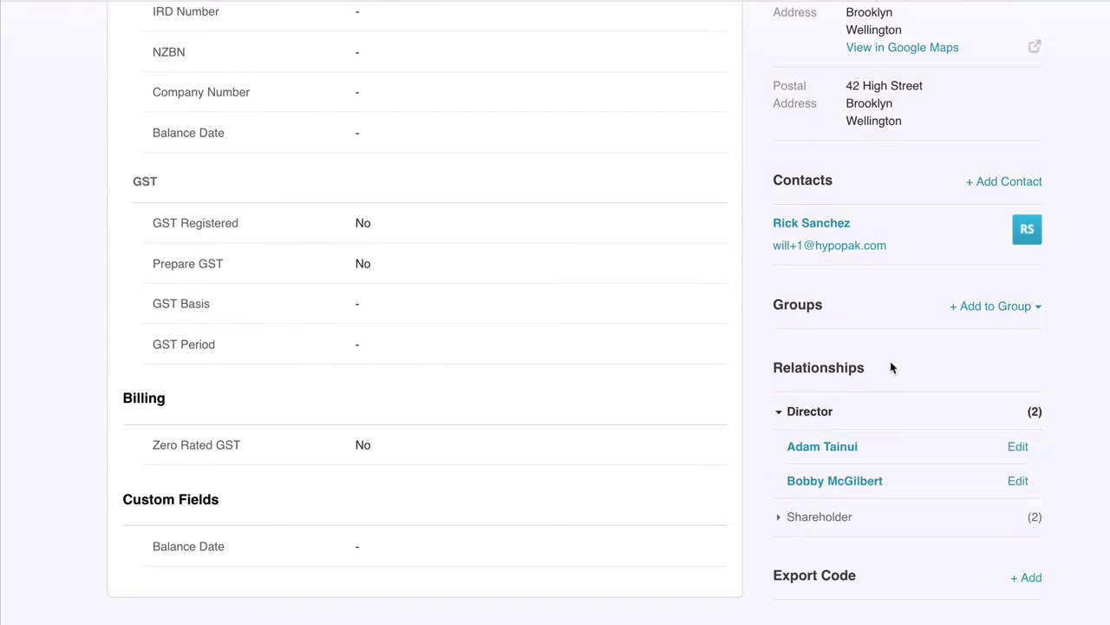
{"action": "scroll", "coordinate": [891, 364], "scroll_direction": "down", "scroll_amount": 1}
{"action": "left_click", "coordinate": [819, 463]}
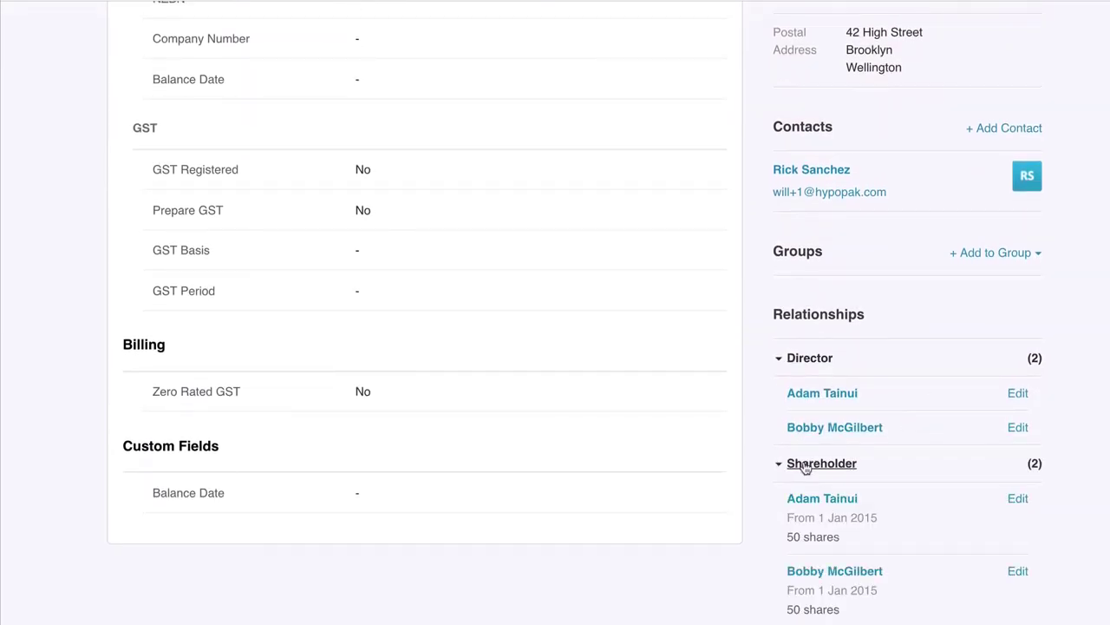
{"action": "scroll", "coordinate": [998, 385], "scroll_direction": "down", "scroll_amount": 2}
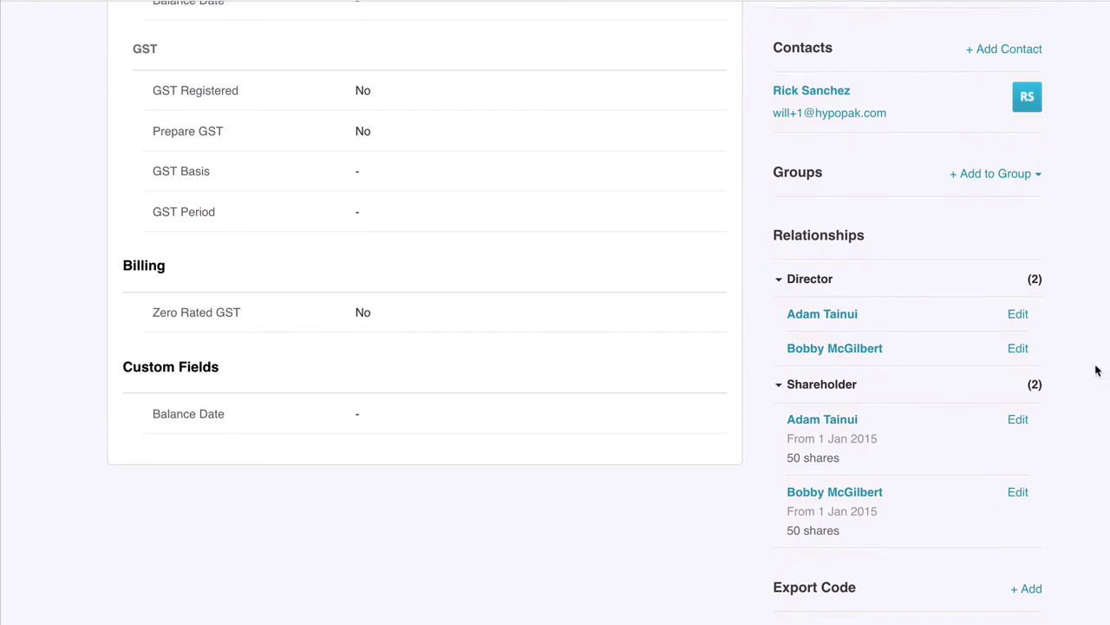